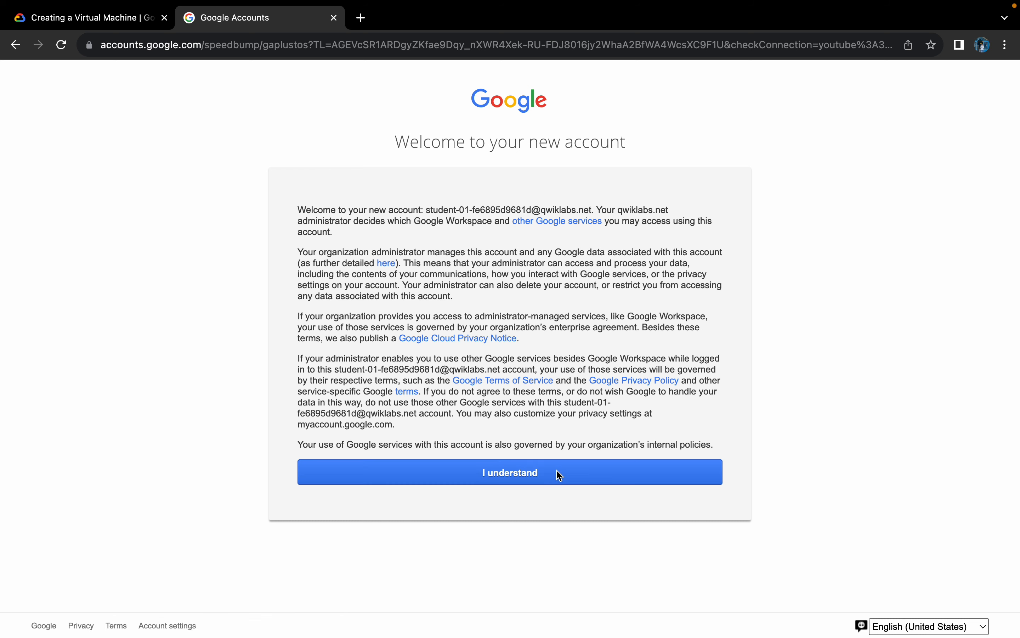
Step: Accept the new account notice and the Google Cloud terms of service, declining a separate Chrome profile
{"action": "left_click", "coordinate": [559, 475]}
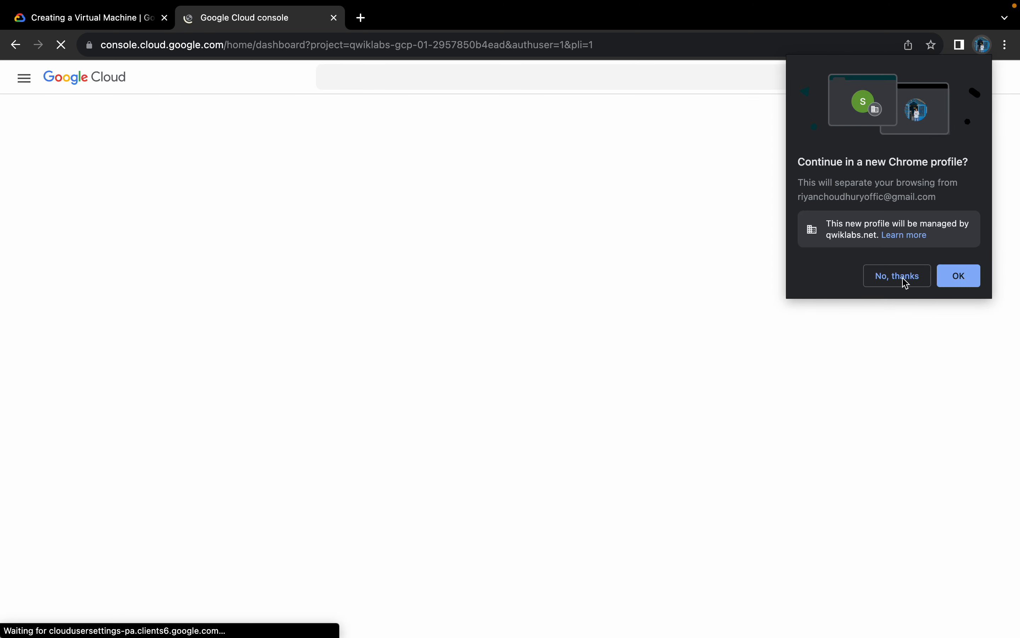
{"action": "left_click", "coordinate": [896, 277]}
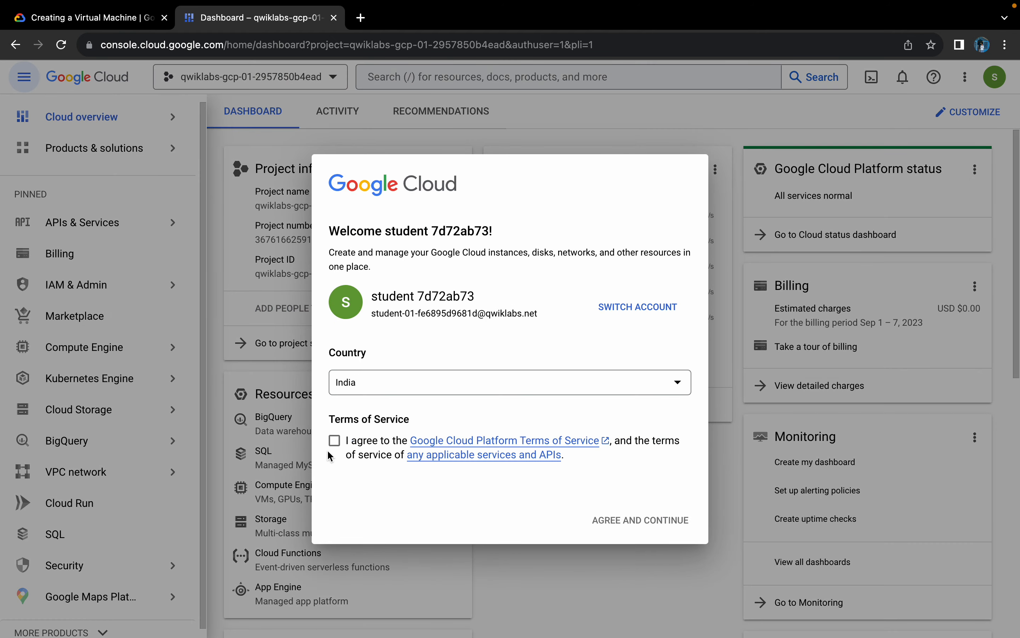
{"action": "left_click", "coordinate": [334, 441]}
{"action": "left_click", "coordinate": [609, 520]}
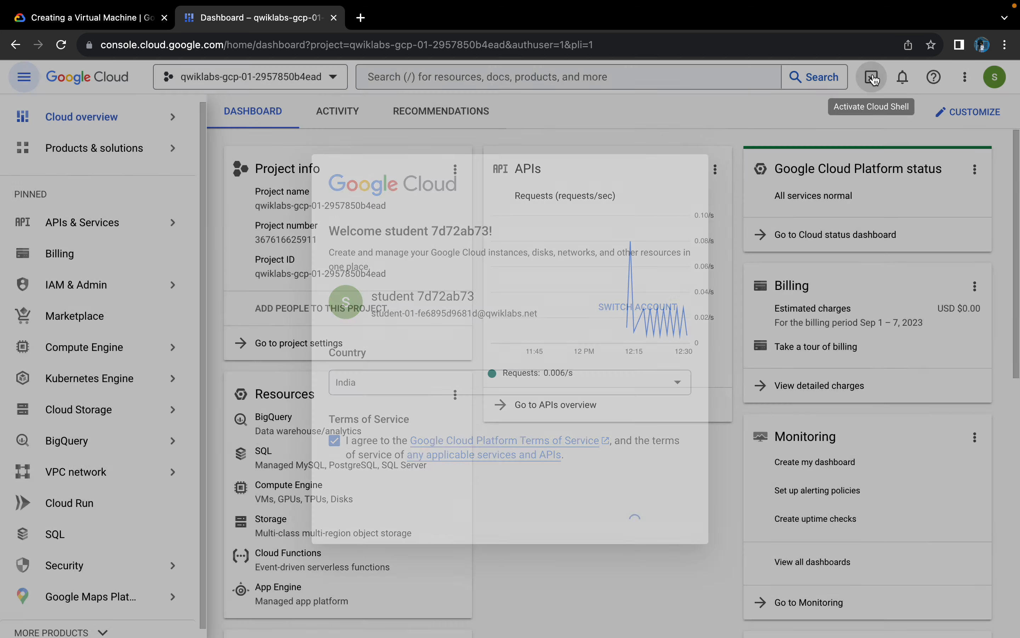
Step: Activate Cloud Shell, expand its terminal pane to full height and collapse the navigation menu
{"action": "left_click", "coordinate": [872, 77]}
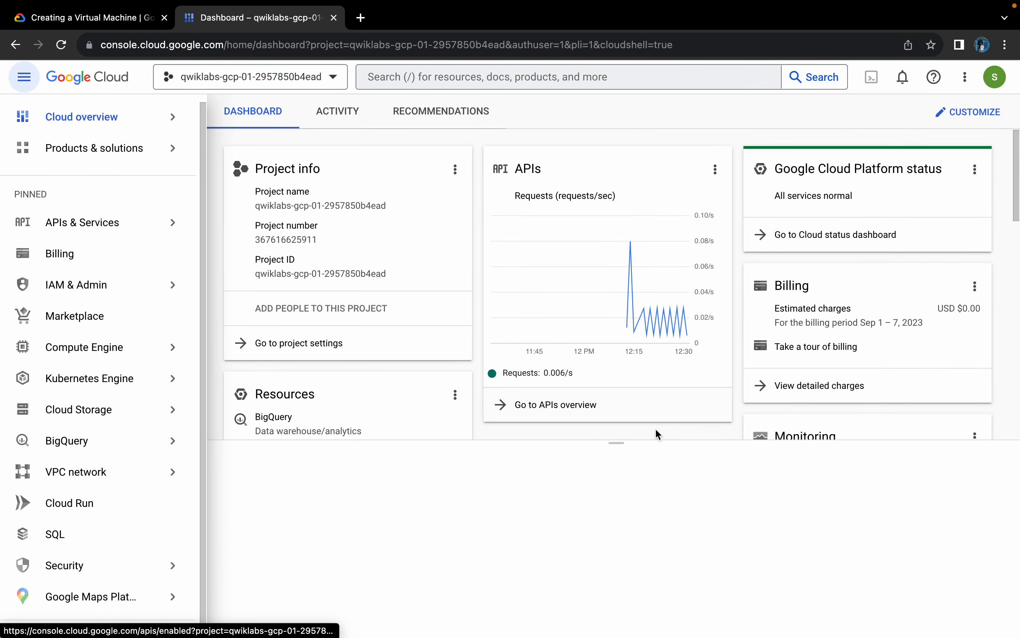
{"action": "left_click_drag", "start_coordinate": [616, 443], "coordinate": [610, 27]}
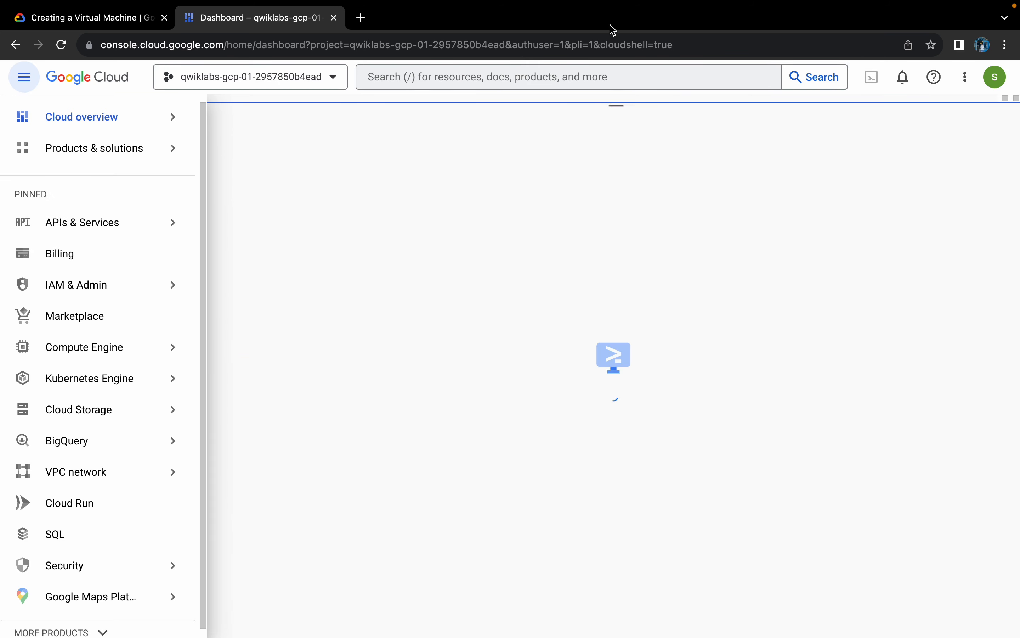
{"action": "left_click", "coordinate": [33, 72]}
{"action": "mouse_move", "coordinate": [45, 16]}
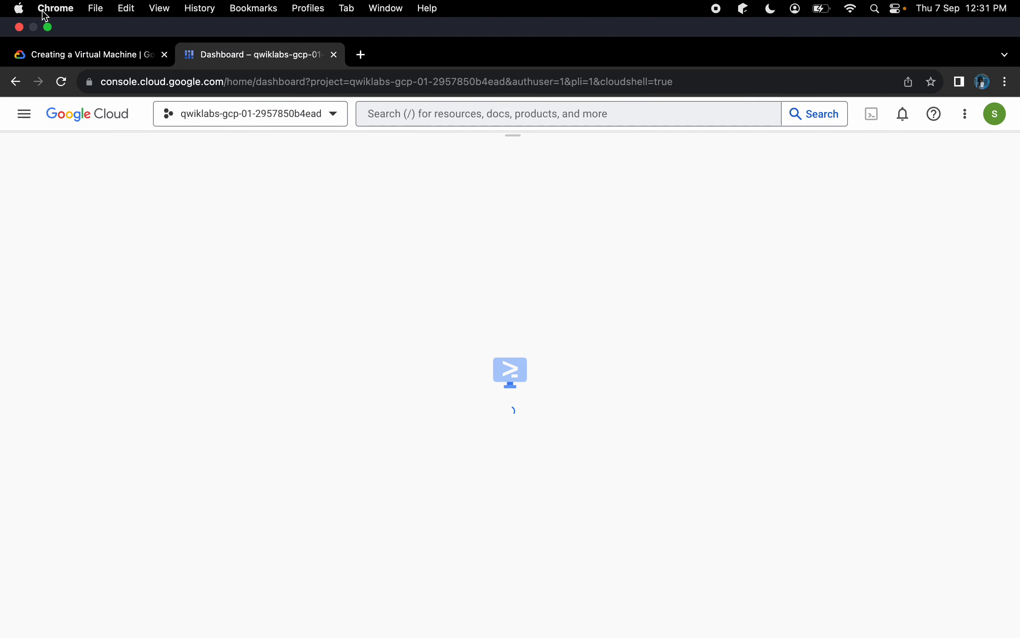
Step: Copy the command setting the project region to us-east1 from the lab instructions and return to the Cloud console
{"action": "left_click", "coordinate": [86, 54]}
{"action": "scroll", "coordinate": [678, 264], "scroll_direction": "down", "scroll_amount": 2}
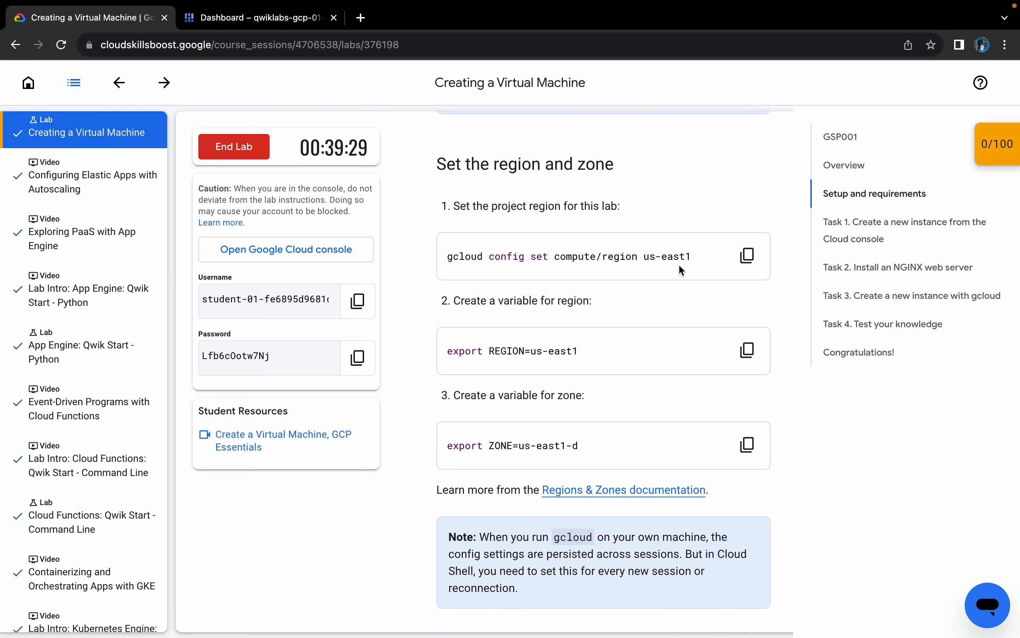
{"action": "left_click", "coordinate": [748, 255]}
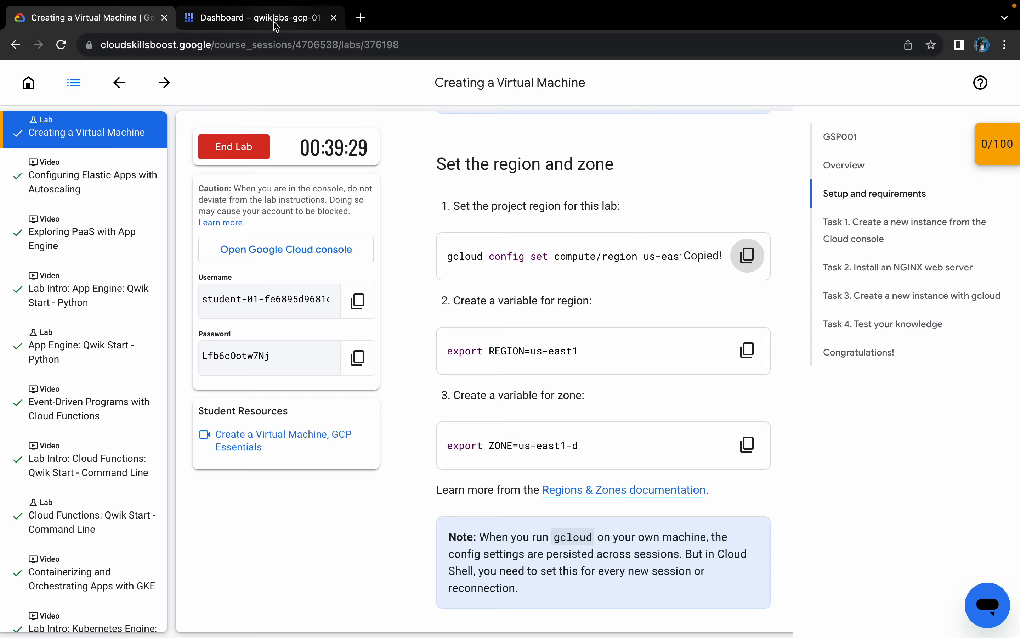
{"action": "left_click", "coordinate": [276, 18]}
{"action": "left_click", "coordinate": [721, 452]}
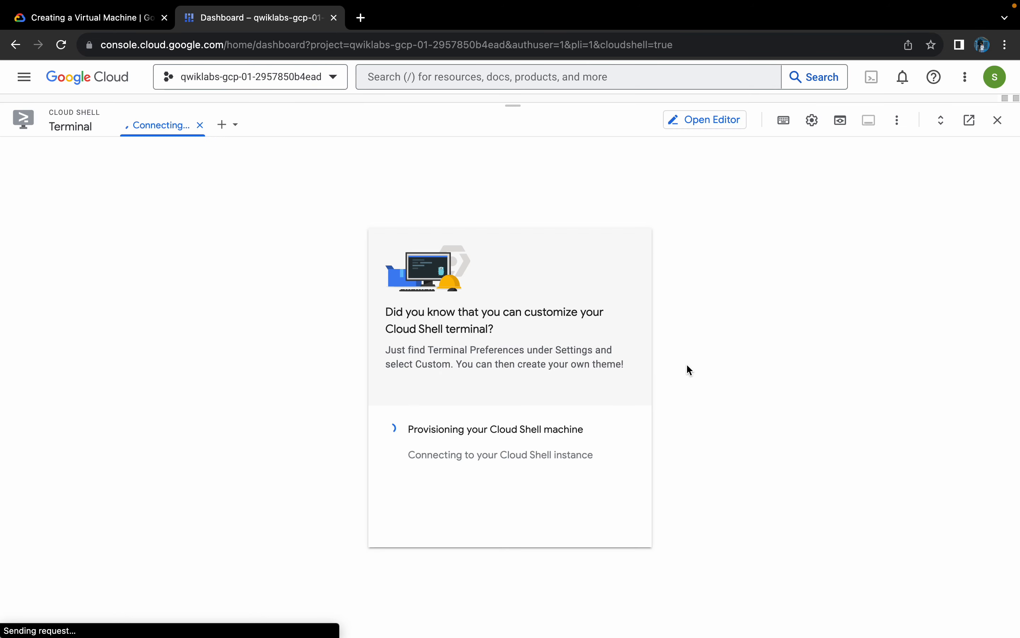
{"action": "left_click", "coordinate": [84, 54]}
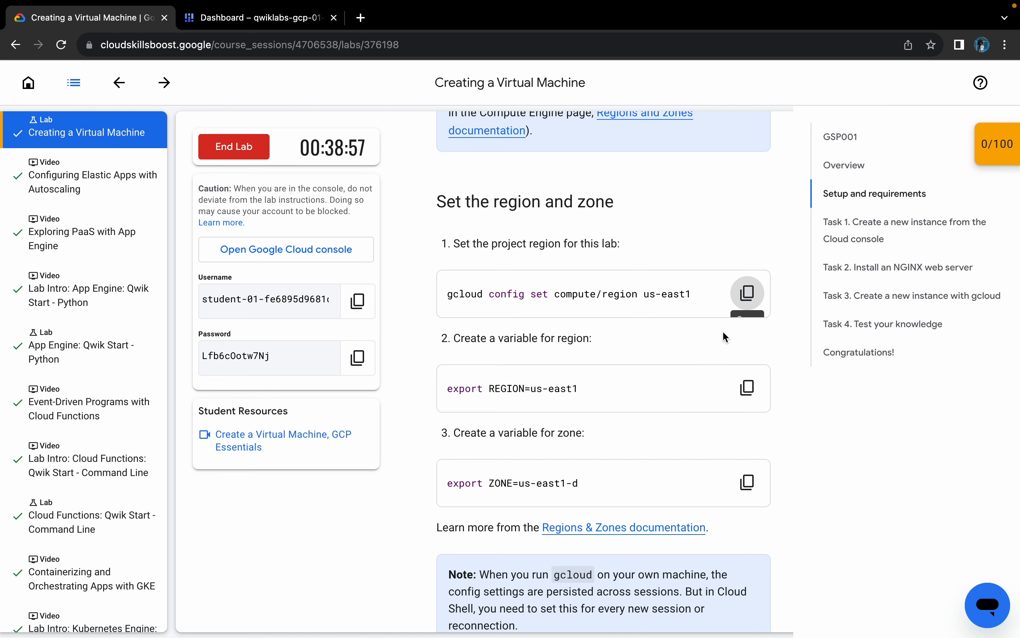
{"action": "scroll", "coordinate": [725, 334], "scroll_direction": "down", "scroll_amount": 1}
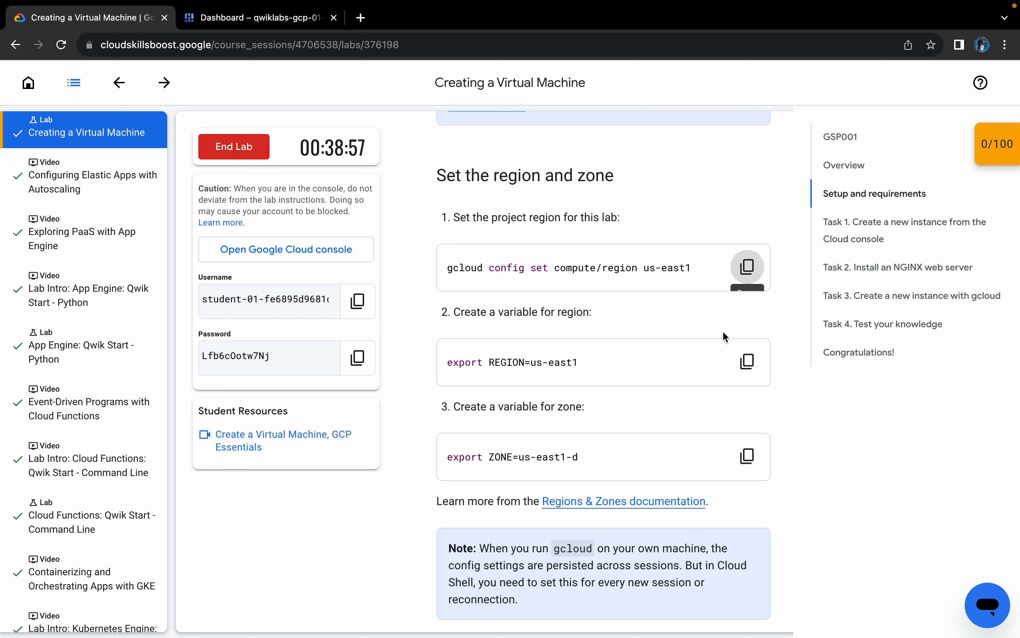
{"action": "scroll", "coordinate": [723, 332], "scroll_direction": "down", "scroll_amount": 4}
{"action": "scroll", "coordinate": [723, 332], "scroll_direction": "up", "scroll_amount": 2}
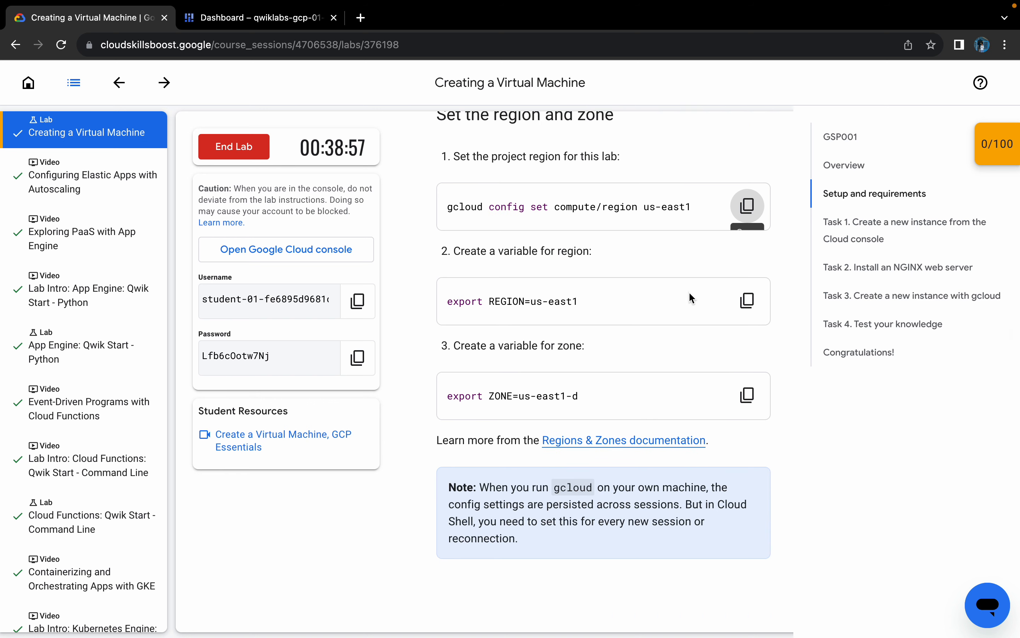
Step: Run gcloud config set compute/region us-east1 in Cloud Shell and authorize it to use the account's credentials
{"action": "left_click", "coordinate": [280, 19]}
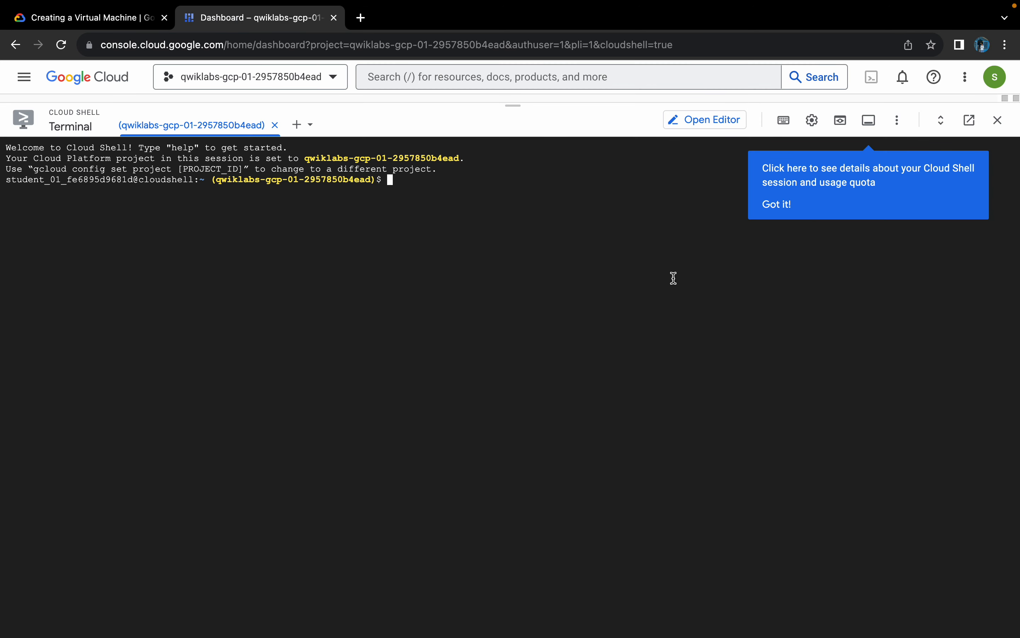
{"action": "left_click", "coordinate": [777, 206]}
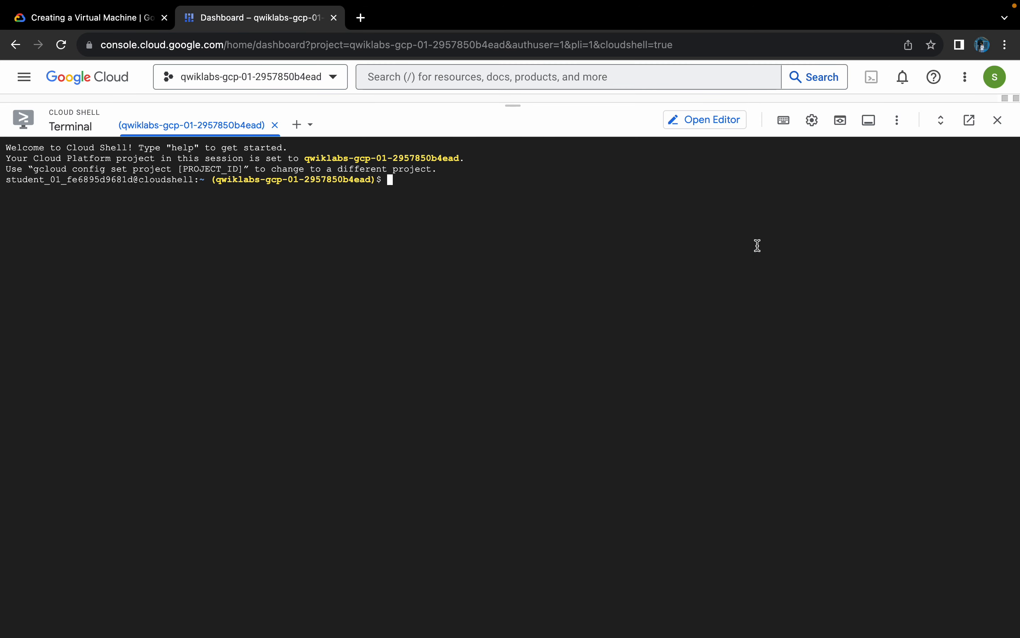
{"action": "key", "text": "super+v"}
{"action": "key", "text": "Return"}
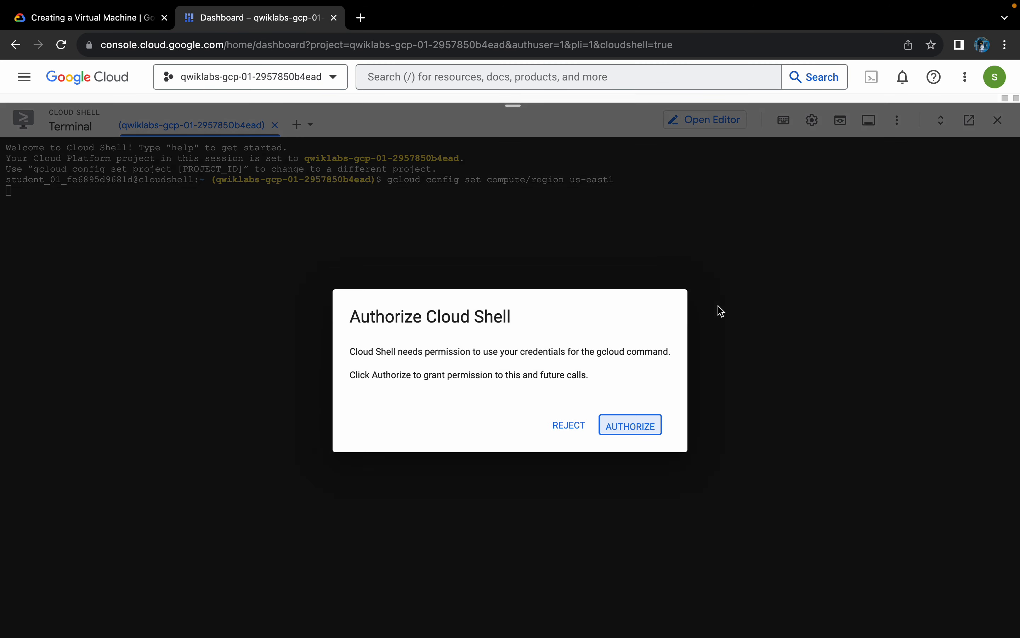
{"action": "left_click", "coordinate": [656, 421]}
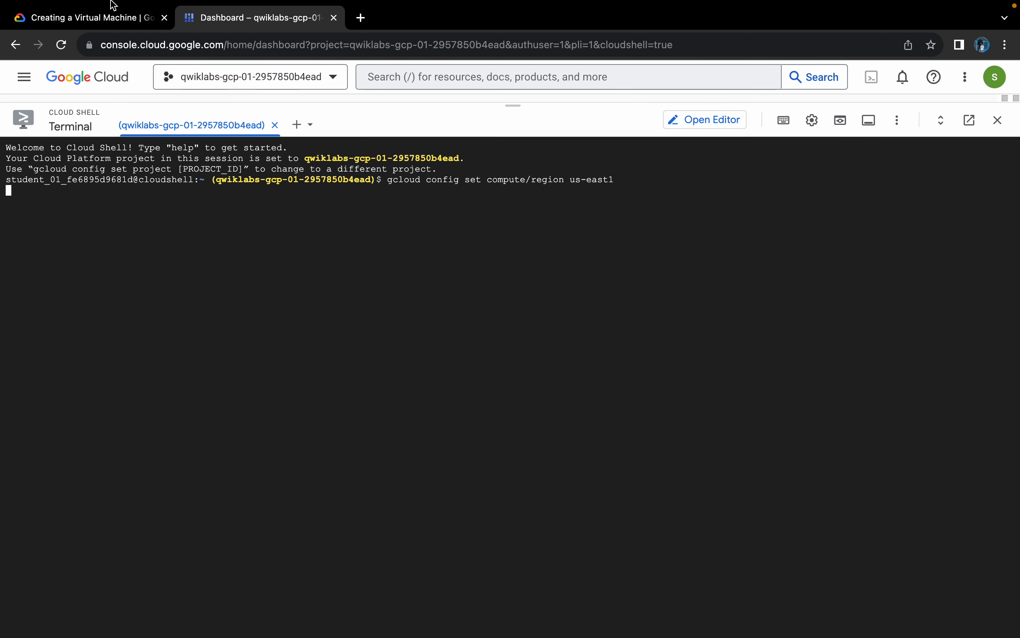
Step: Copy the region variable command from the lab instructions and run export REGION=us-east1 in Cloud Shell
{"action": "left_click", "coordinate": [117, 25]}
{"action": "left_click", "coordinate": [748, 301]}
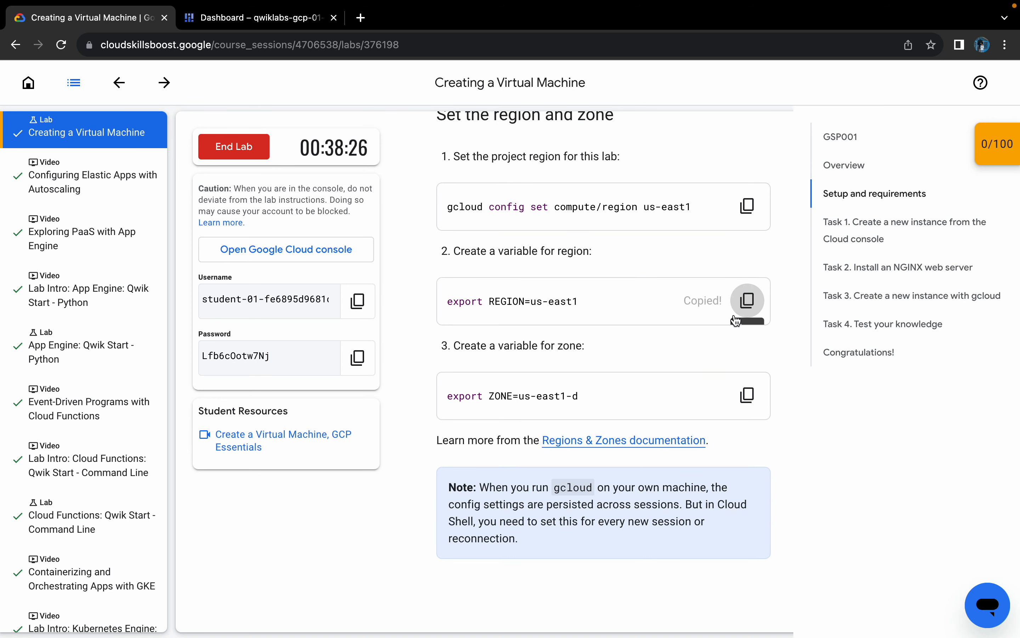
{"action": "left_click", "coordinate": [256, 17]}
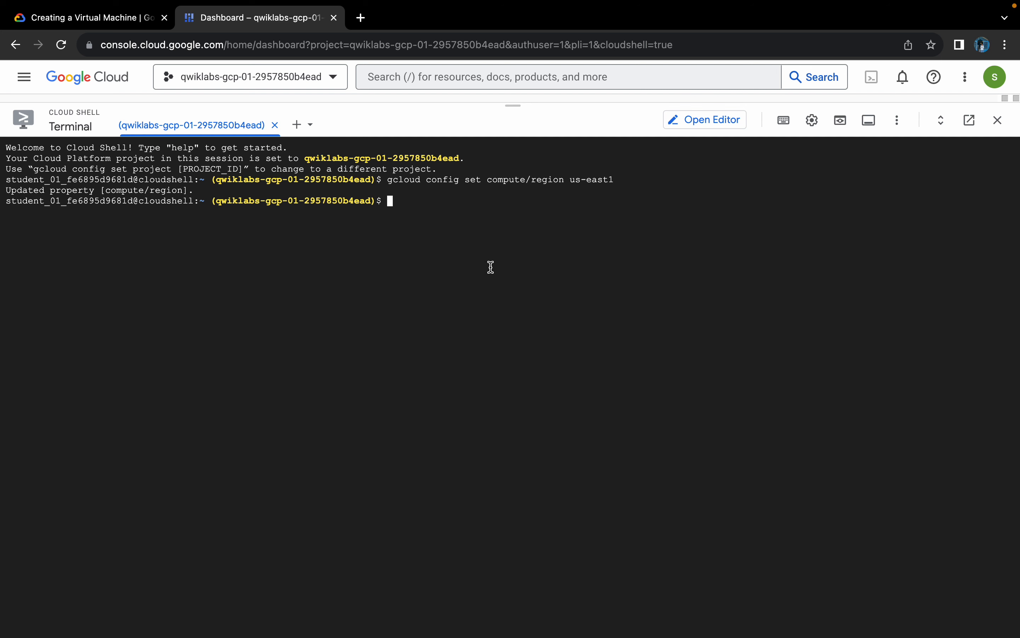
{"action": "key", "text": "ctrl+v"}
{"action": "key", "text": "Return"}
Step: Copy the zone variable command from the lab instructions and run export ZONE=us-east1-d in Cloud Shell
{"action": "left_click", "coordinate": [126, 19]}
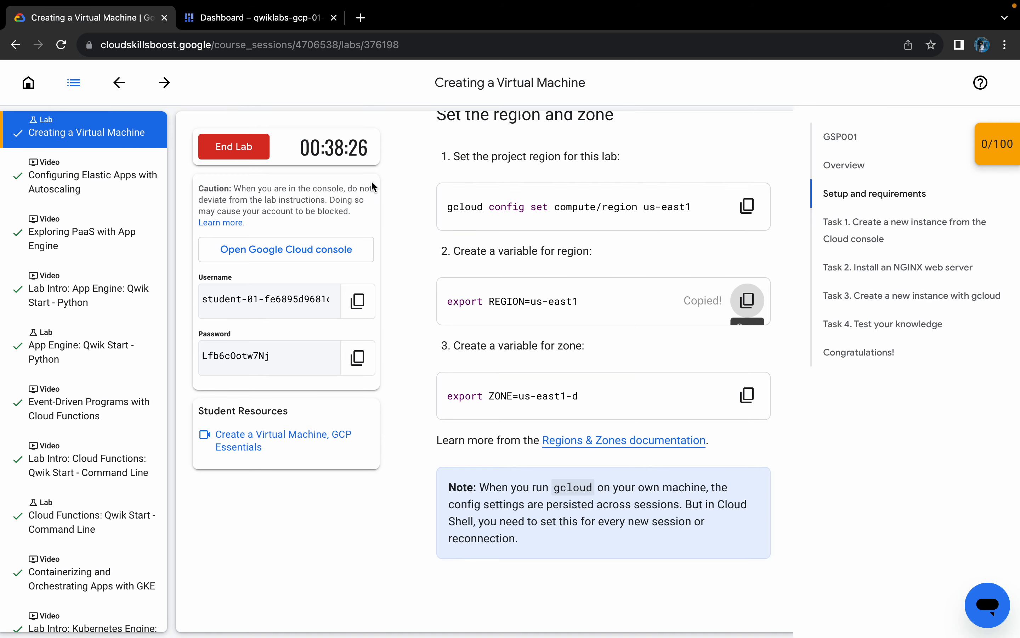
{"action": "left_click", "coordinate": [748, 395]}
{"action": "left_click", "coordinate": [274, 19]}
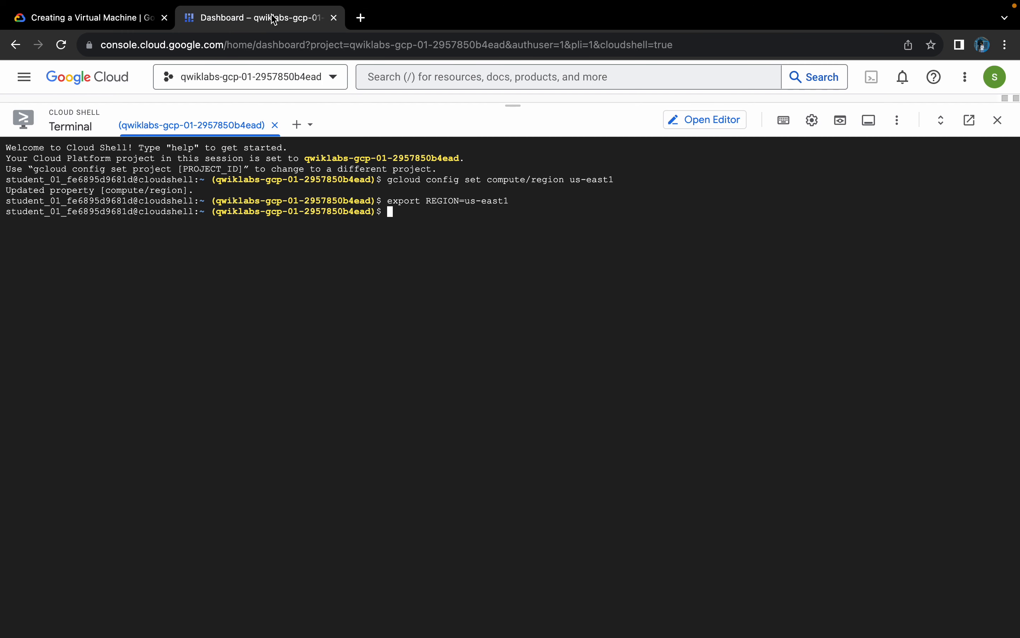
{"action": "key", "text": "ctrl+v"}
{"action": "key", "text": "Return"}
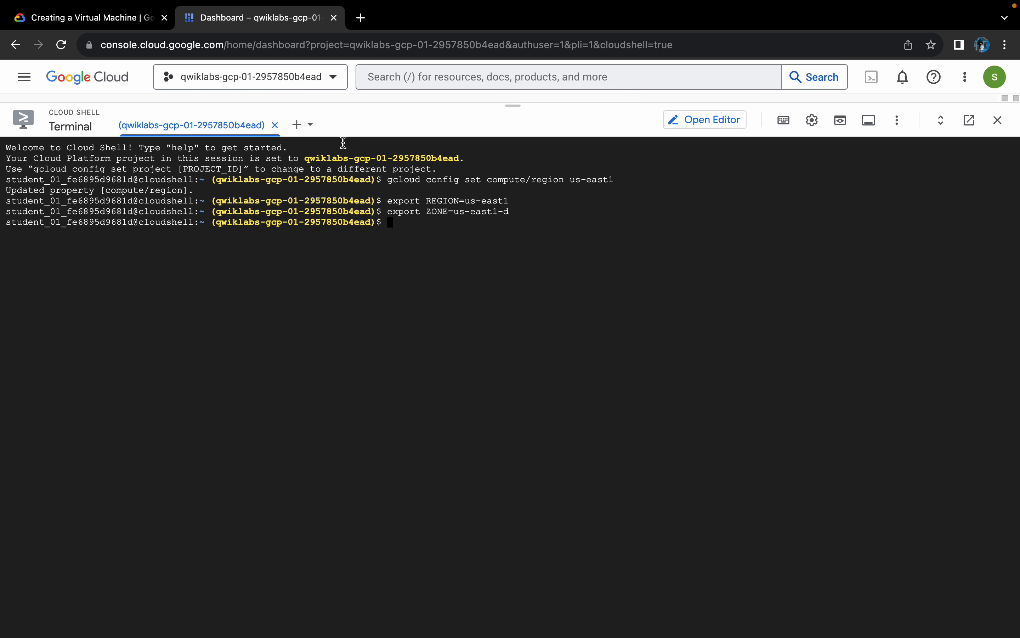
Step: Shrink the Cloud Shell pane and review the Task 1 instance settings in the lab instructions
{"action": "left_click_drag", "start_coordinate": [514, 106], "coordinate": [518, 383]}
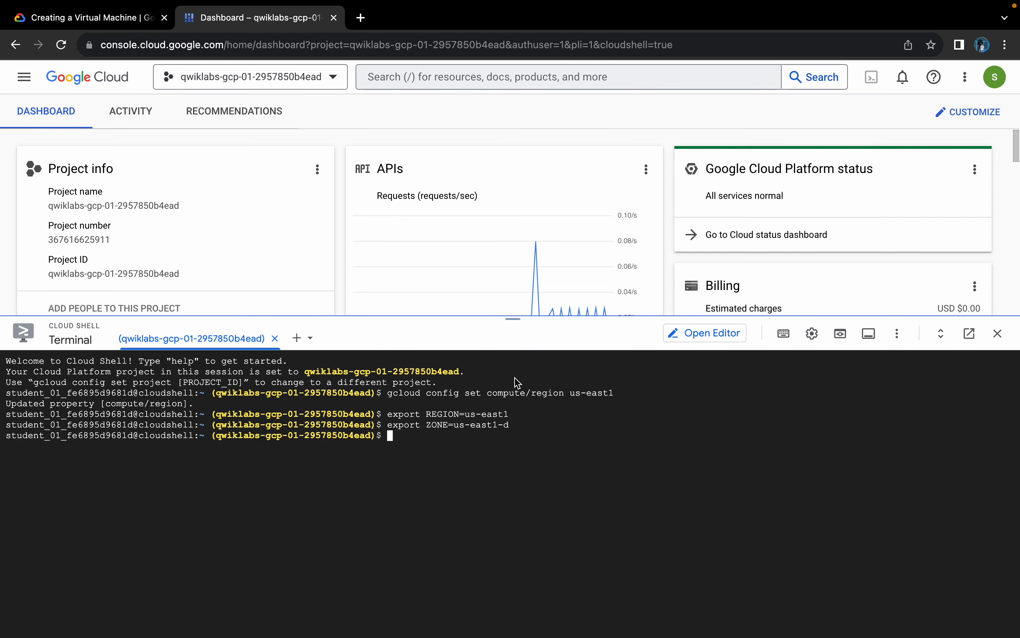
{"action": "left_click", "coordinate": [461, 82]}
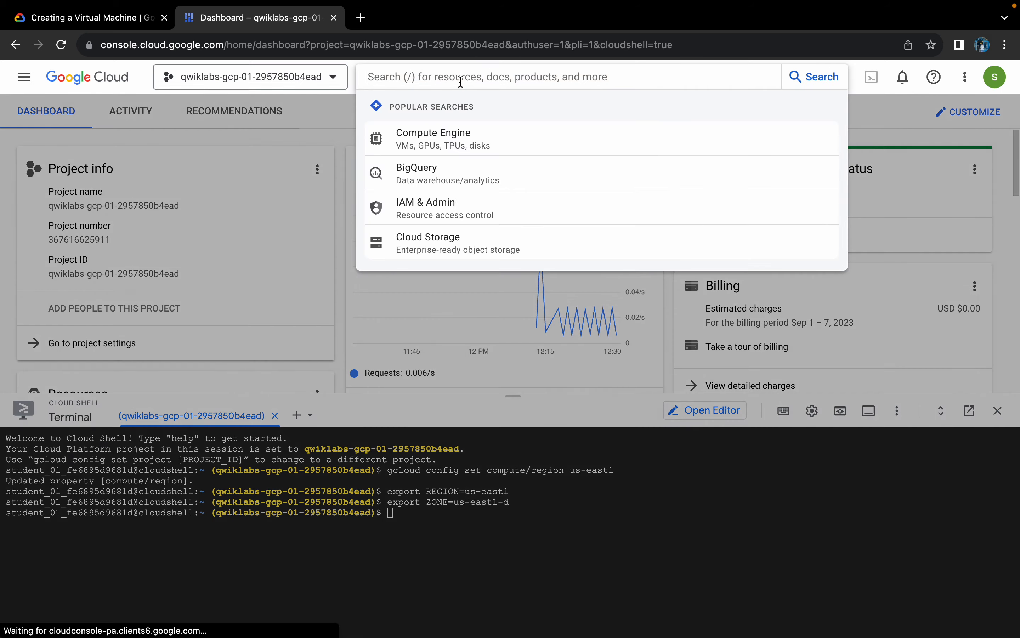
{"action": "left_click", "coordinate": [89, 18]}
{"action": "scroll", "coordinate": [697, 314], "scroll_direction": "down", "scroll_amount": 8}
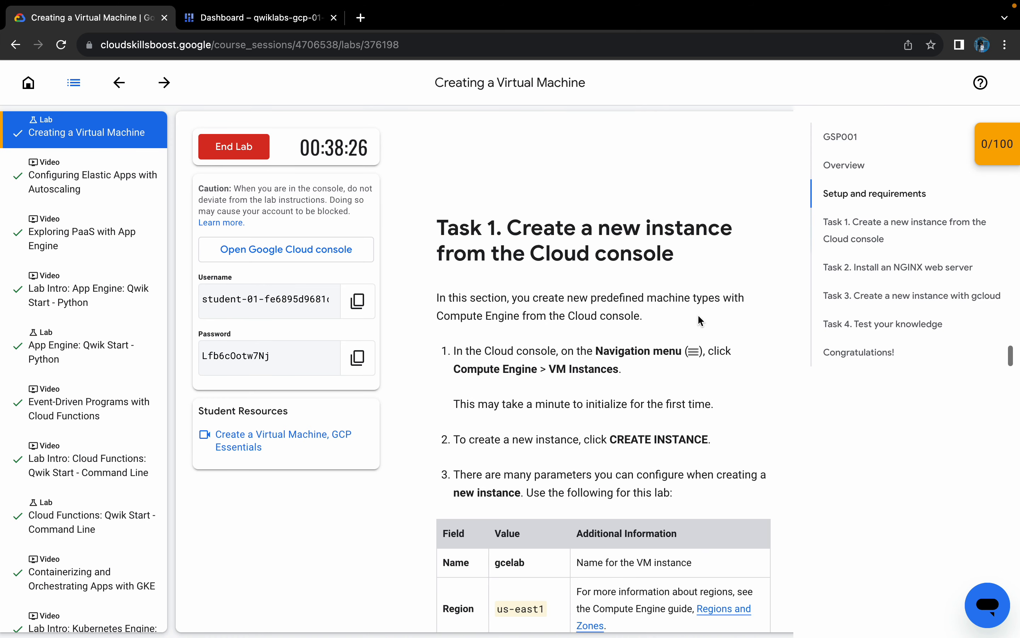
{"action": "scroll", "coordinate": [698, 316], "scroll_direction": "down", "scroll_amount": 3}
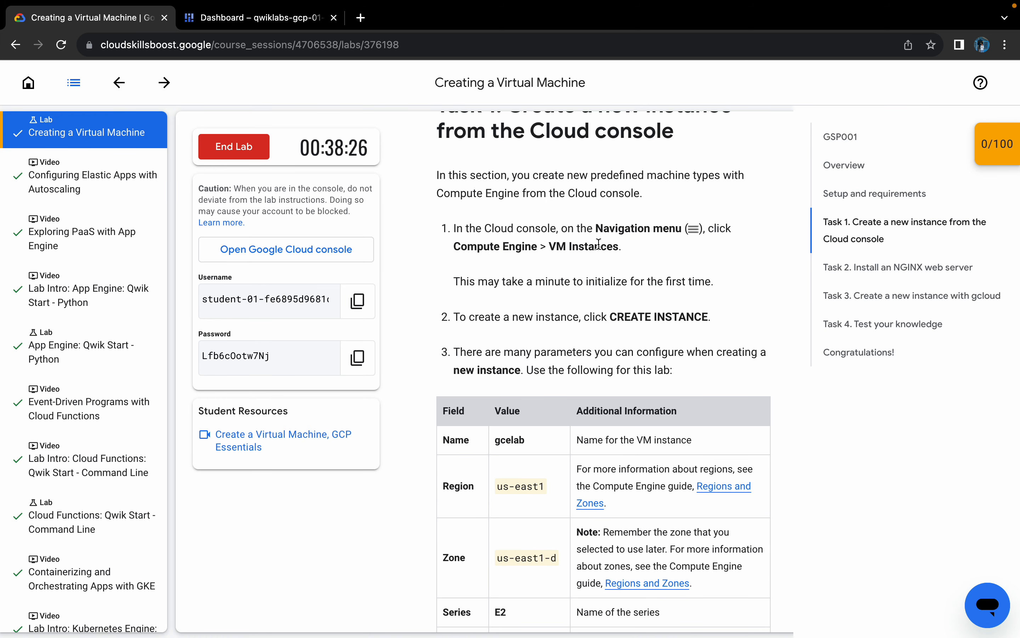
{"action": "scroll", "coordinate": [617, 319], "scroll_direction": "down", "scroll_amount": 3}
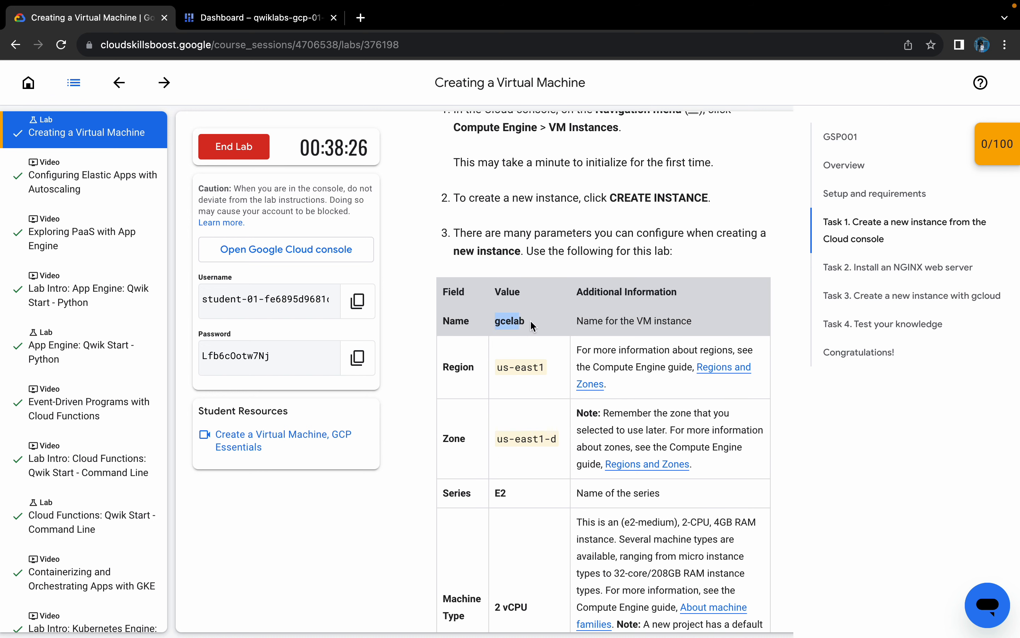
Step: Search the Cloud console for "vm ins" and open the Compute Engine VM instances page
{"action": "left_click", "coordinate": [249, 17]}
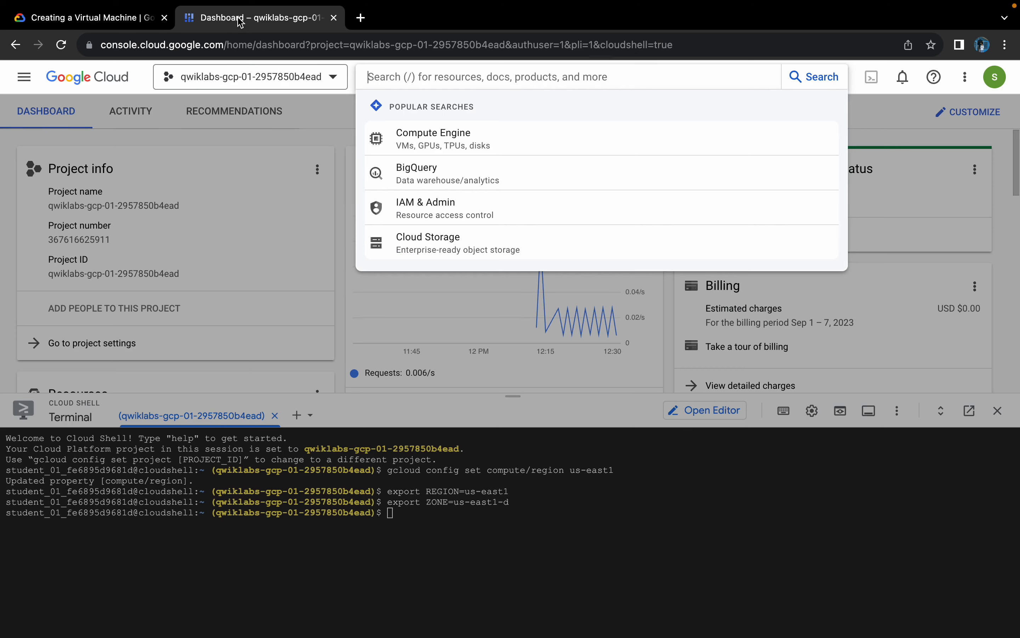
{"action": "type", "text": "v,m"}
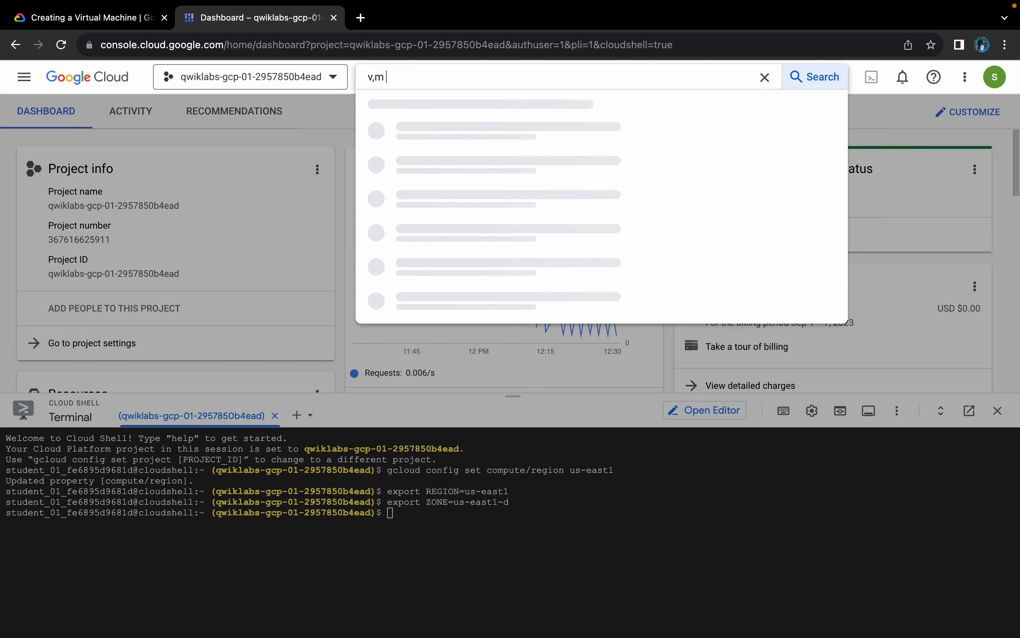
{"action": "type", "text": " i\\\\\\"}
{"action": "key", "text": "BackSpace"}
{"action": "key", "text": "BackSpace"}
{"action": "key", "text": "BackSpace"}
{"action": "key", "text": "BackSpace"}
{"action": "key", "text": "BackSpace"}
{"action": "key", "text": "BackSpace"}
{"action": "key", "text": "BackSpace"}
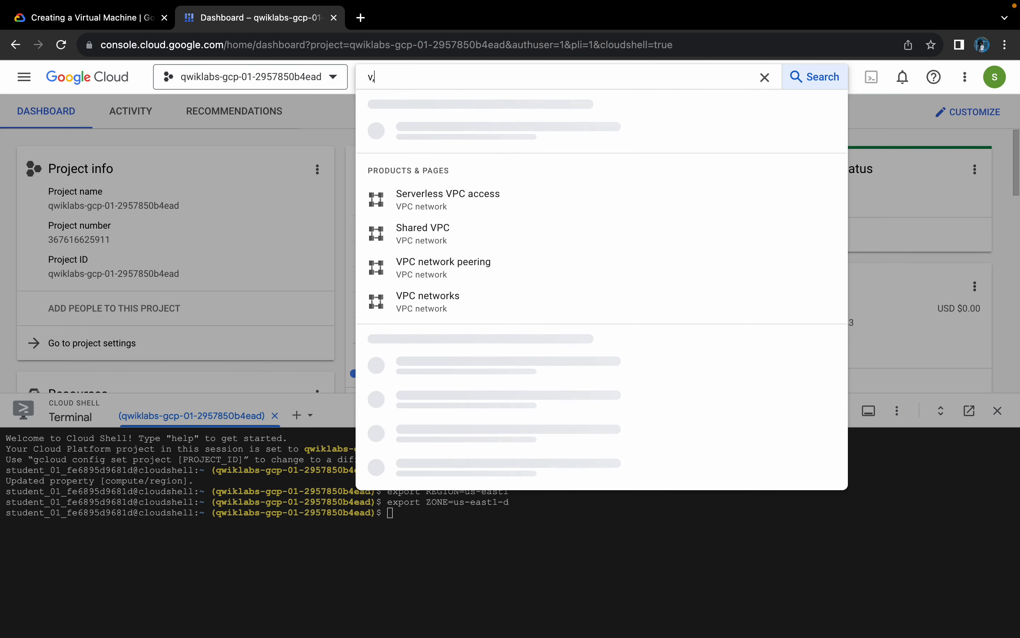
{"action": "type", "text": "m ins"}
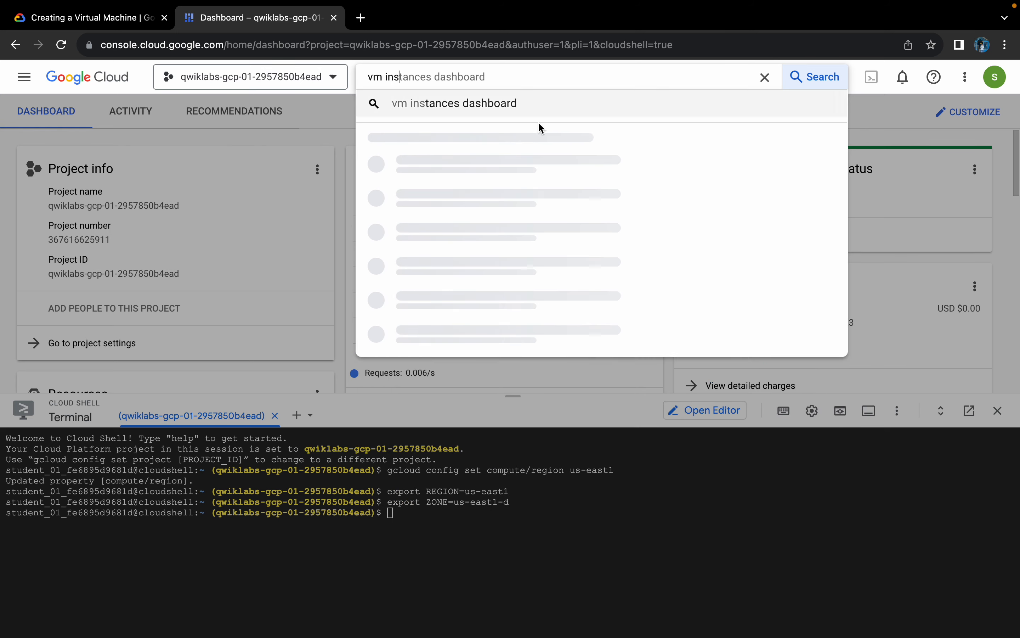
{"action": "left_click", "coordinate": [494, 177]}
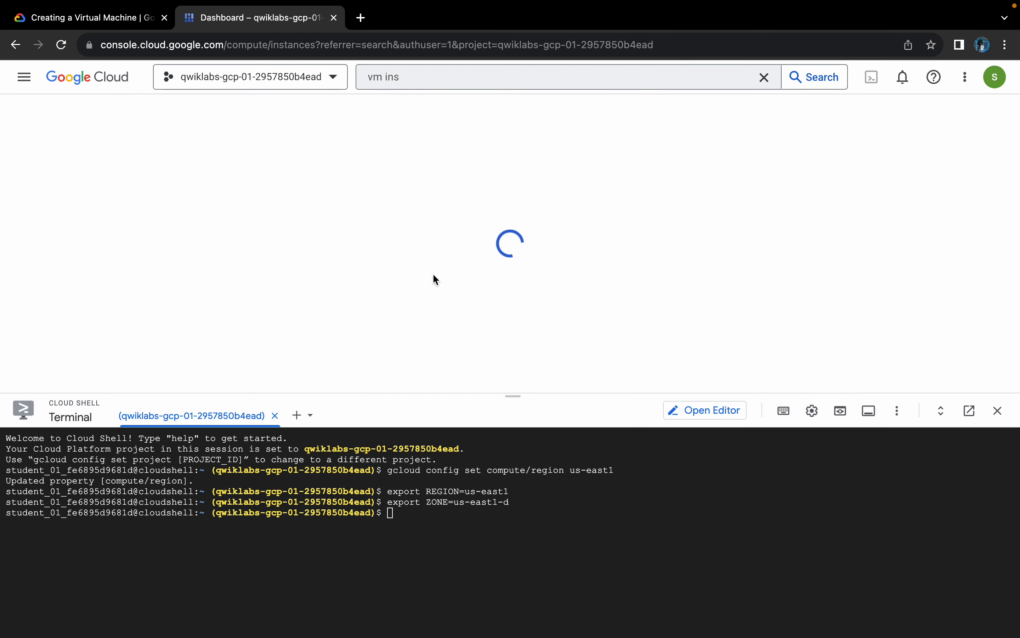
Step: Start creating a new VM instance and shrink the Cloud Shell pane to make room for the form
{"action": "left_click", "coordinate": [327, 113]}
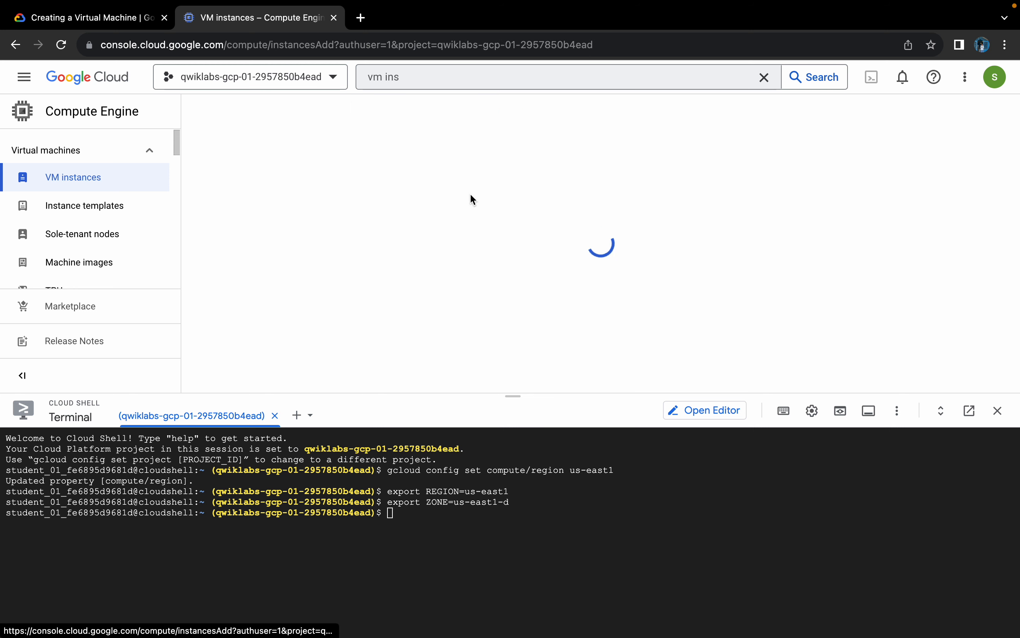
{"action": "left_click_drag", "start_coordinate": [405, 394], "coordinate": [426, 549]}
{"action": "left_click", "coordinate": [1000, 78]}
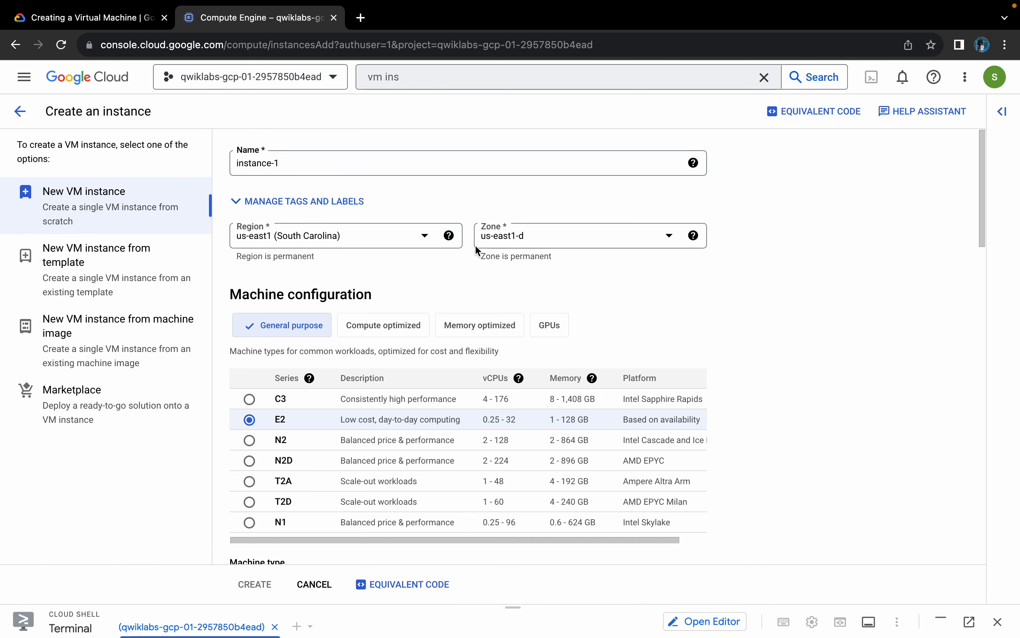
Step: Name the new VM instance gcelab
{"action": "left_click", "coordinate": [363, 158]}
{"action": "key", "text": "super+a"}
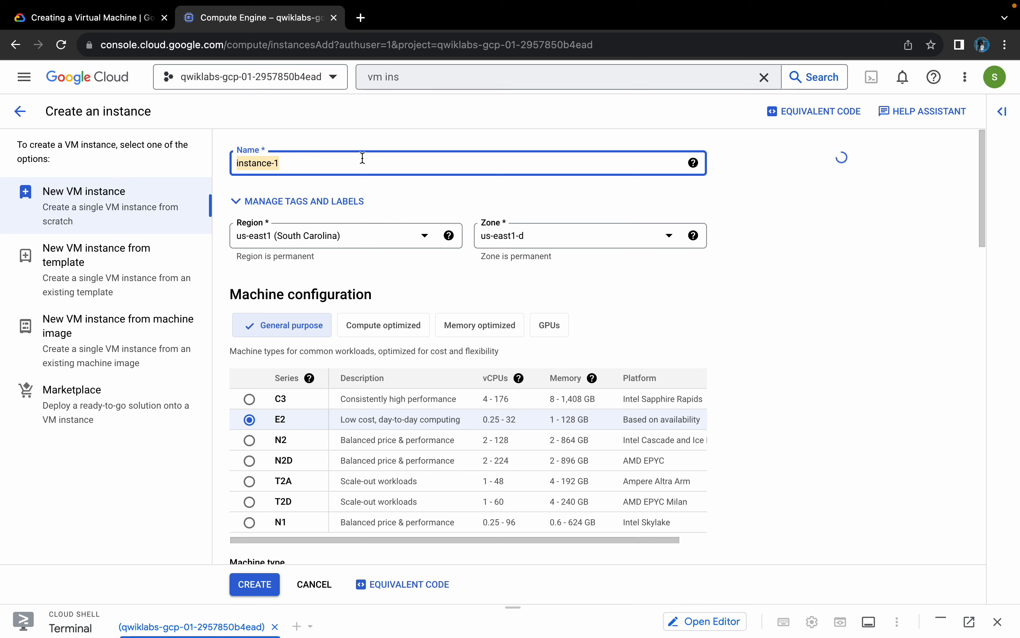
{"action": "type", "text": "gcelab"}
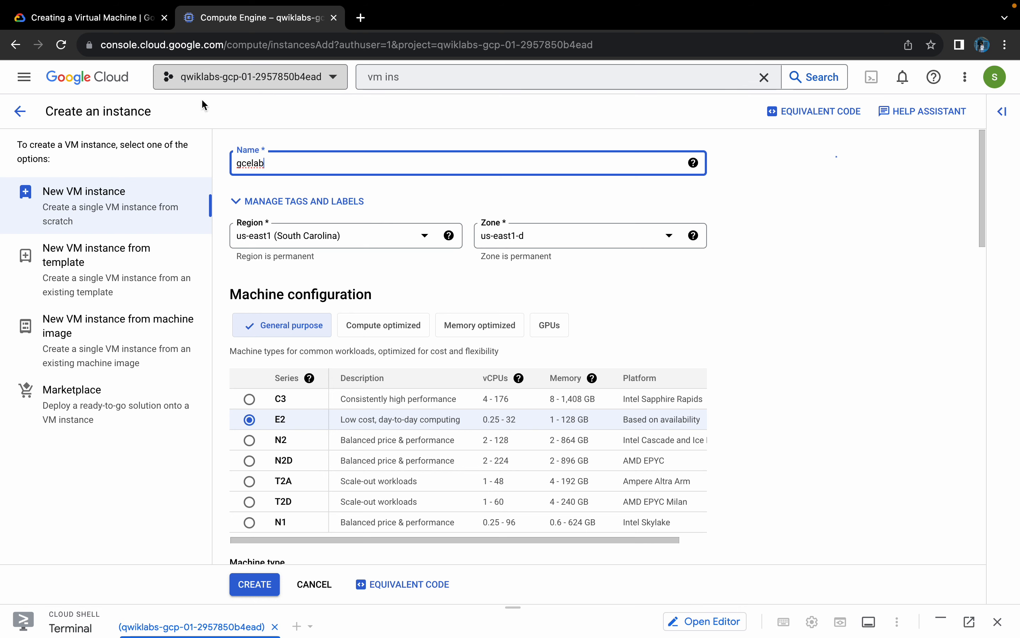
Step: Compare the new instance's region and zone with the lab's required values and look through the available regions
{"action": "left_click", "coordinate": [133, 19]}
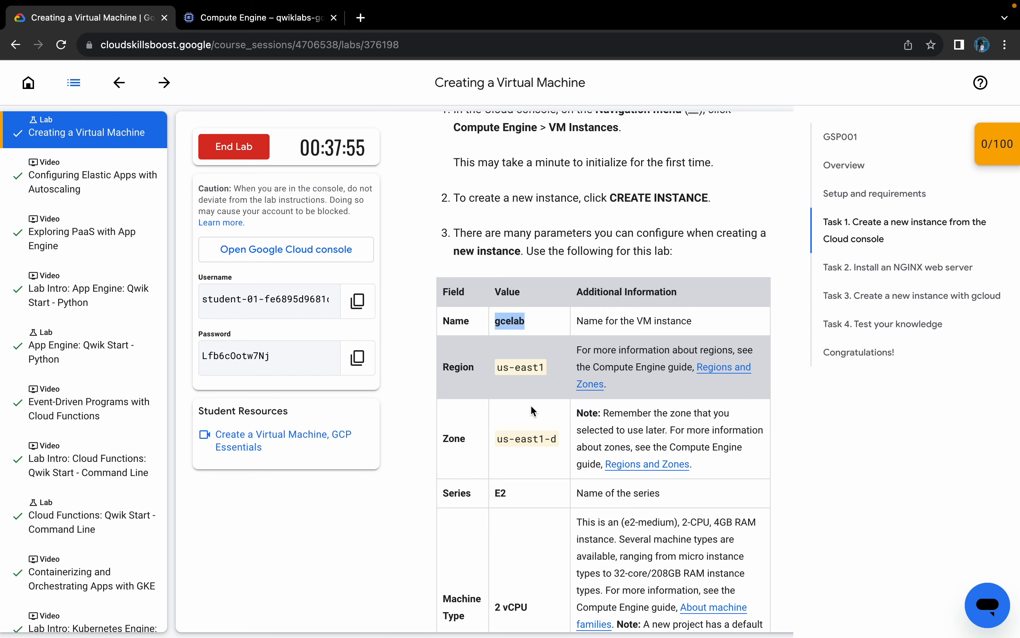
{"action": "left_click", "coordinate": [248, 20]}
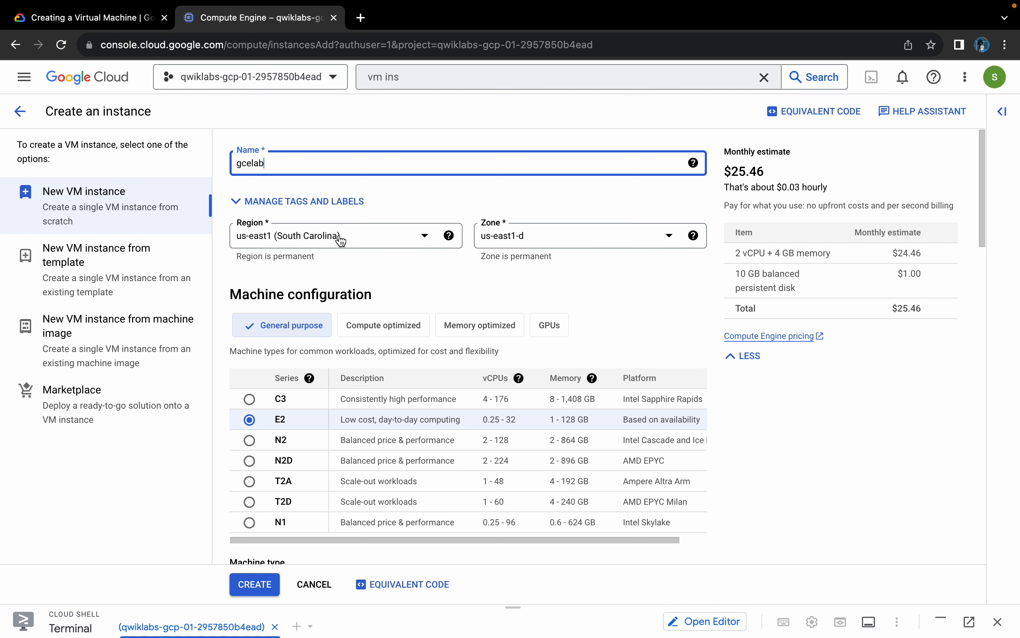
{"action": "left_click", "coordinate": [48, 18]}
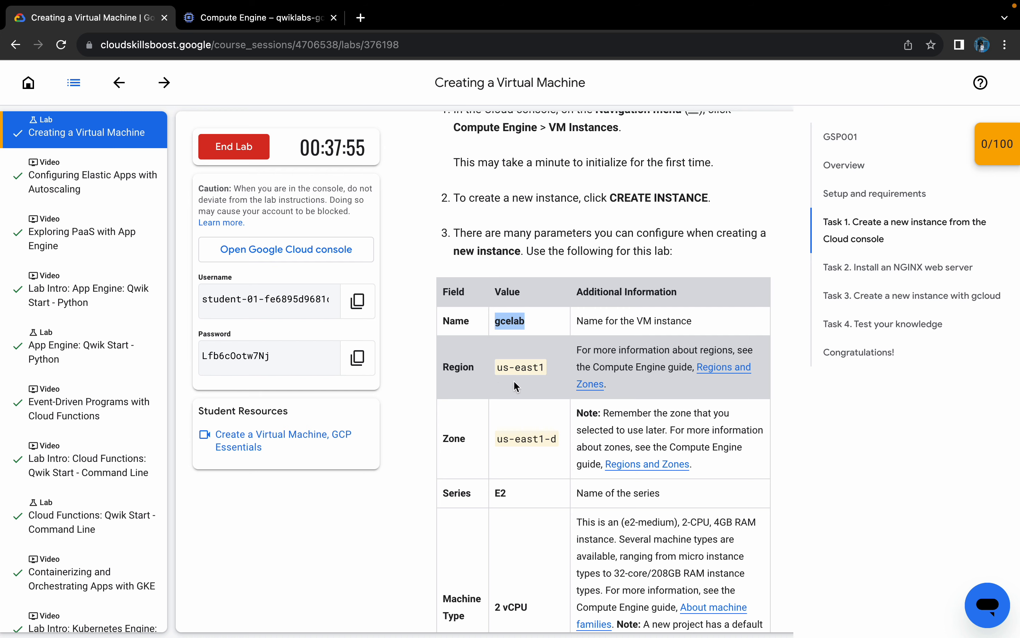
{"action": "left_click", "coordinate": [226, 17]}
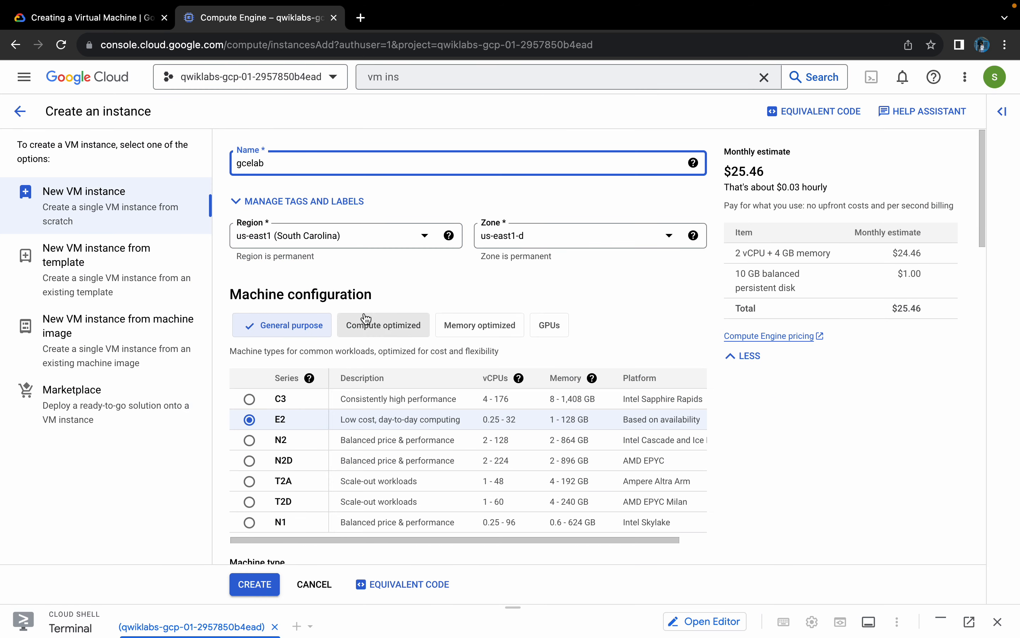
{"action": "left_click", "coordinate": [375, 241]}
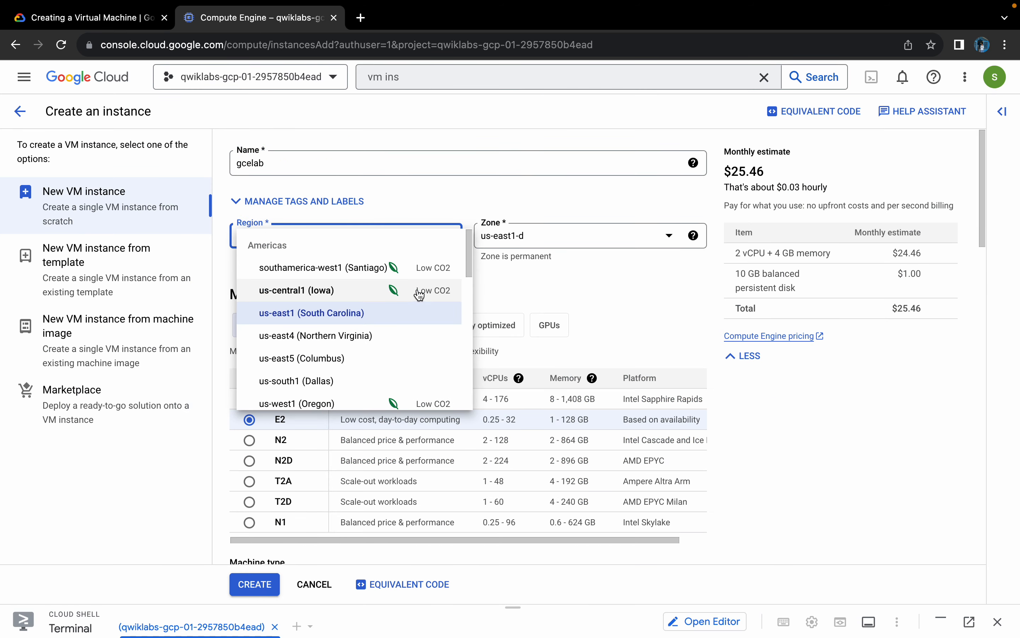
{"action": "scroll", "coordinate": [376, 317], "scroll_direction": "down", "scroll_amount": 2}
{"action": "scroll", "coordinate": [377, 316], "scroll_direction": "down", "scroll_amount": 10}
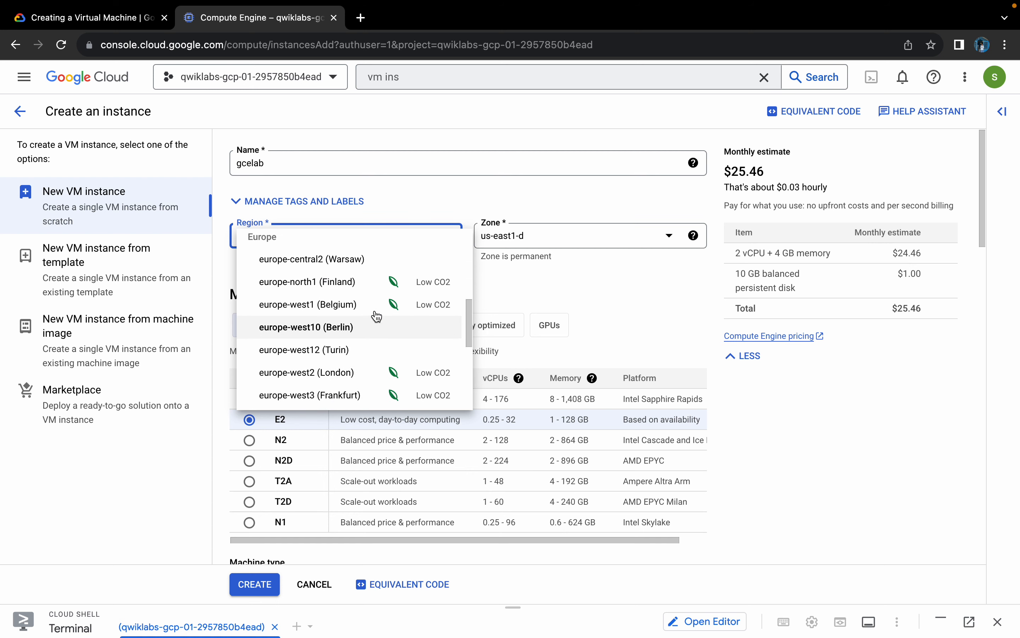
{"action": "scroll", "coordinate": [376, 317], "scroll_direction": "up", "scroll_amount": 12}
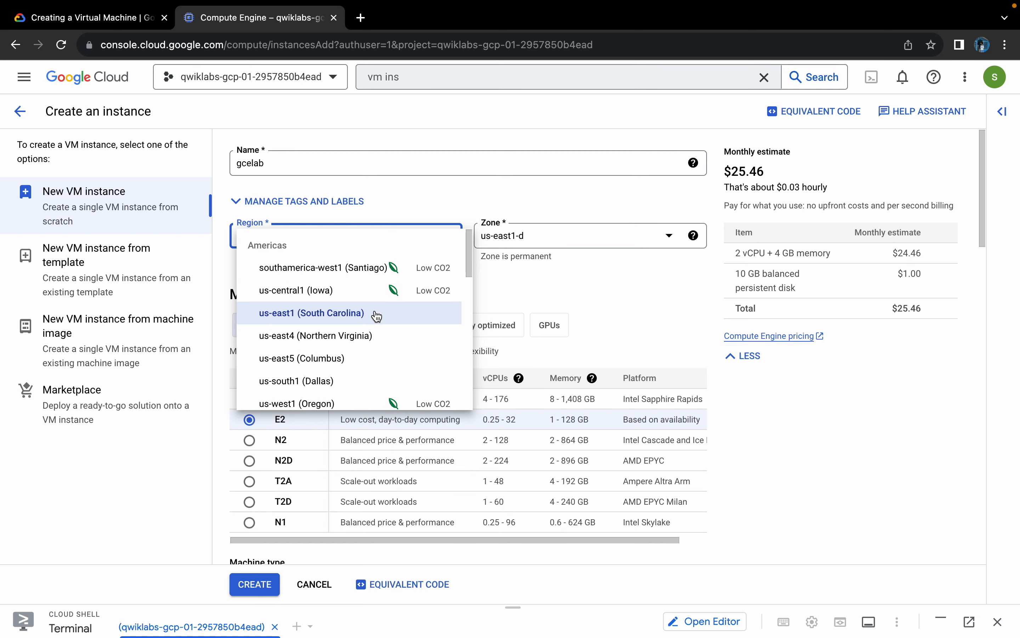
{"action": "left_click", "coordinate": [599, 279]}
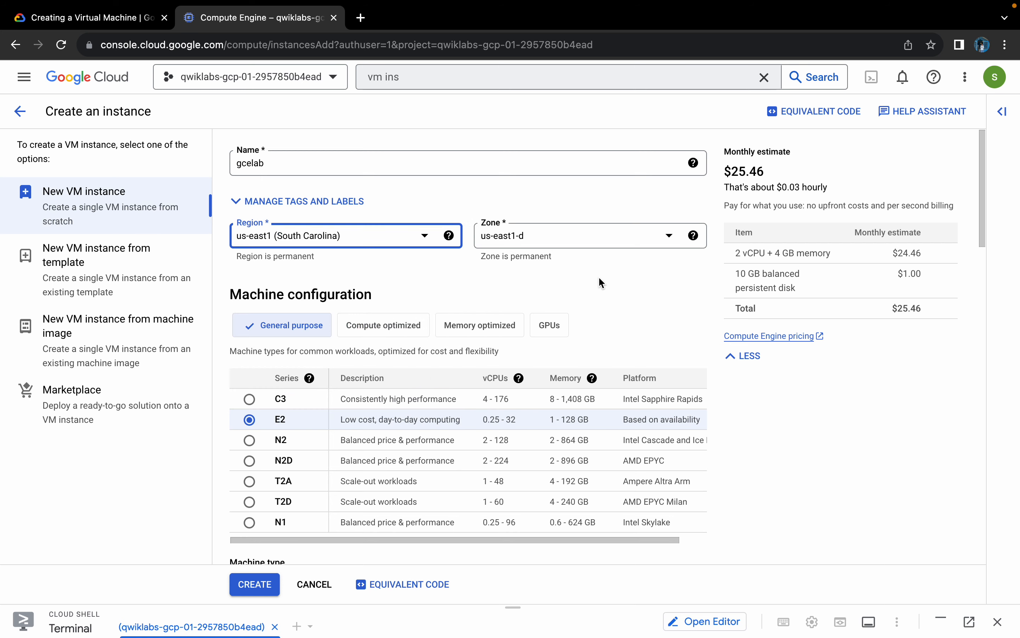
Step: Check the instance's series, machine type and boot disk against the settings required in the lab instructions
{"action": "scroll", "coordinate": [599, 279], "scroll_direction": "down", "scroll_amount": 5}
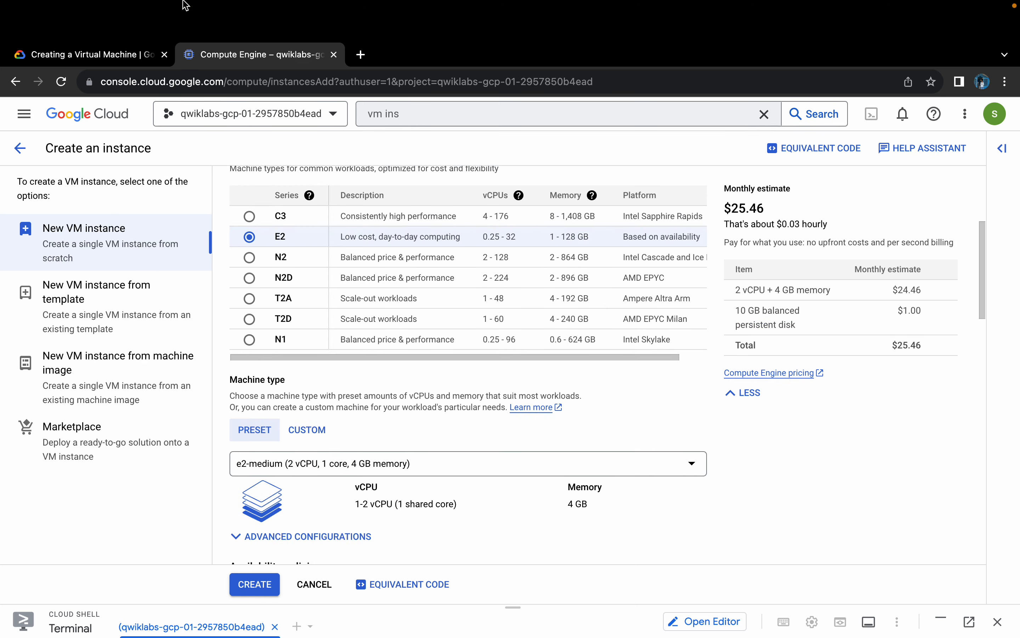
{"action": "left_click", "coordinate": [63, 54]}
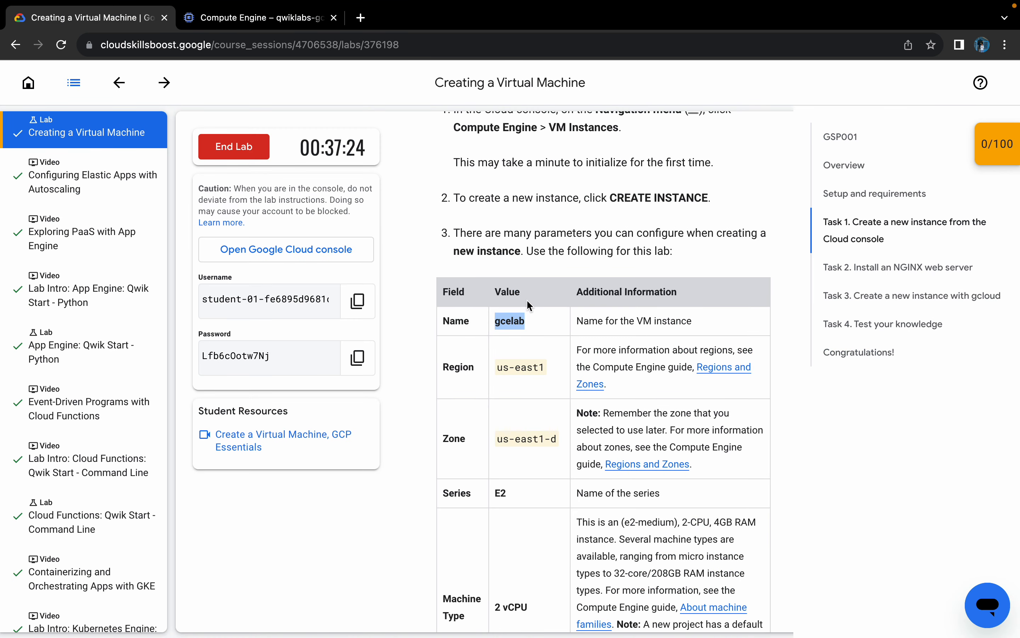
{"action": "scroll", "coordinate": [574, 490], "scroll_direction": "down", "scroll_amount": 3}
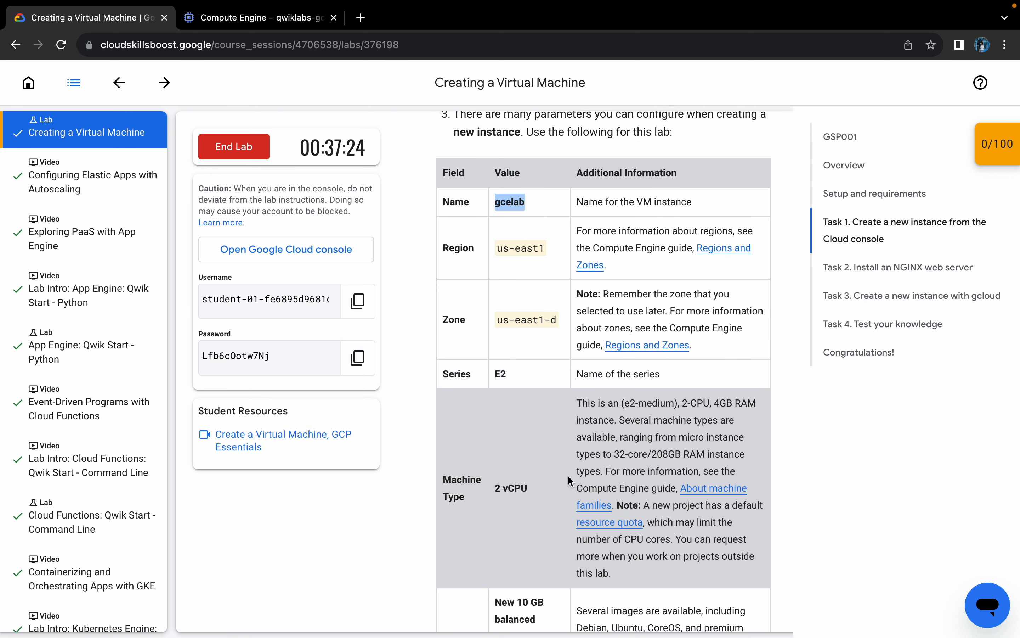
{"action": "scroll", "coordinate": [593, 469], "scroll_direction": "down", "scroll_amount": 5}
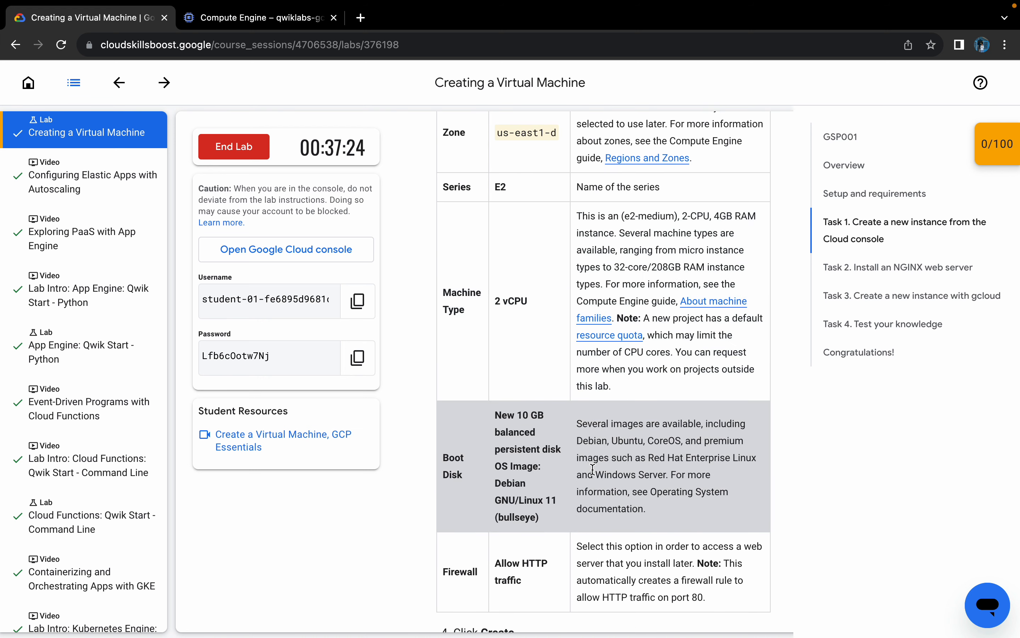
{"action": "left_click", "coordinate": [257, 17]}
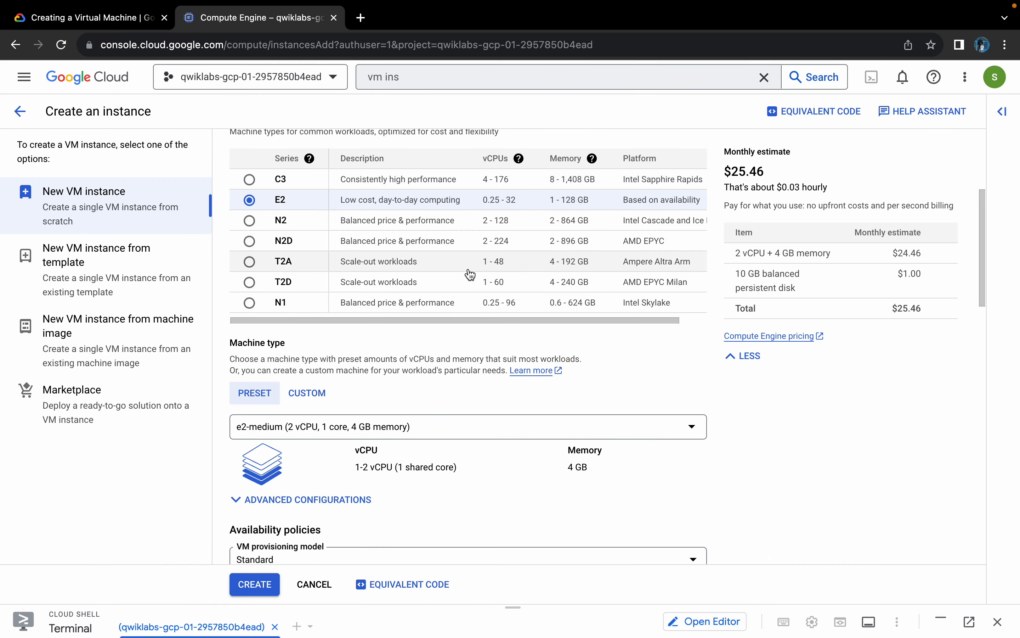
{"action": "scroll", "coordinate": [476, 477], "scroll_direction": "down", "scroll_amount": 3}
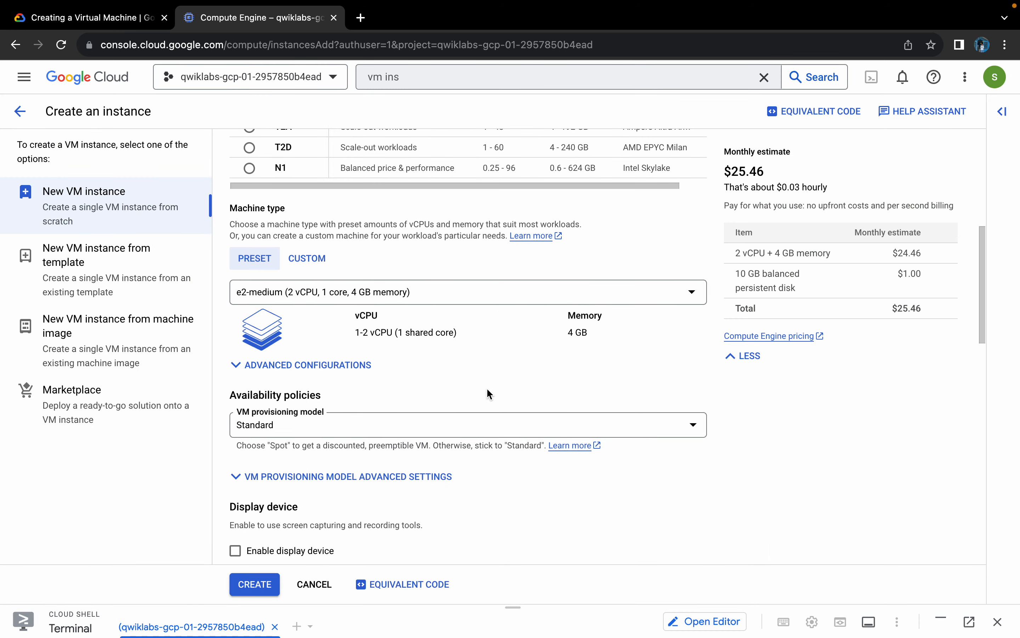
{"action": "scroll", "coordinate": [488, 391], "scroll_direction": "down", "scroll_amount": 10}
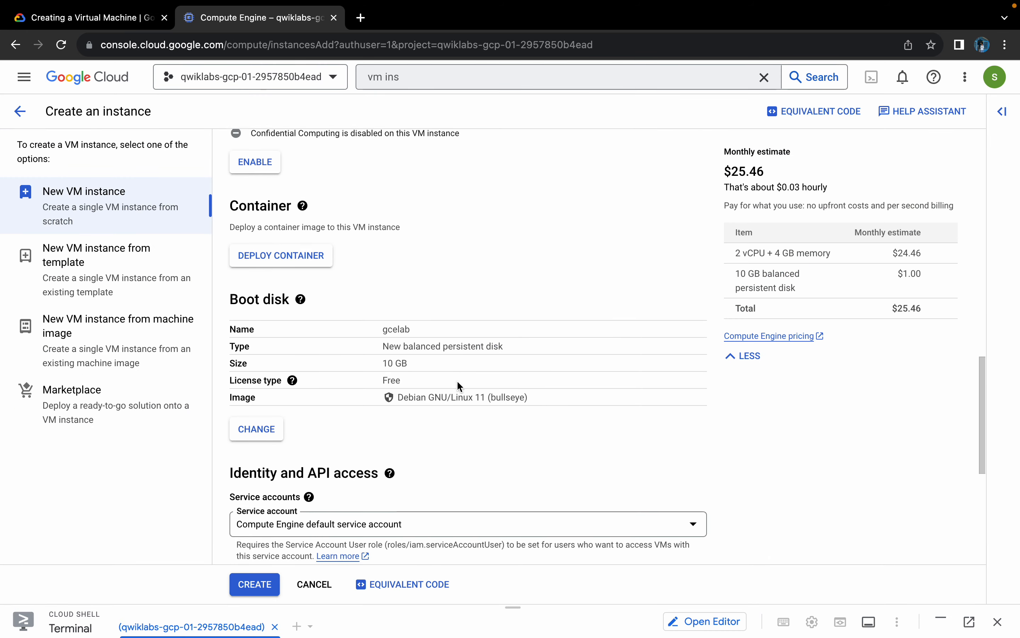
{"action": "scroll", "coordinate": [458, 382], "scroll_direction": "down", "scroll_amount": 1}
Step: Allow HTTP traffic in the instance's firewall settings, as the lab requires, and create the gcelab VM
{"action": "left_click", "coordinate": [137, 22]}
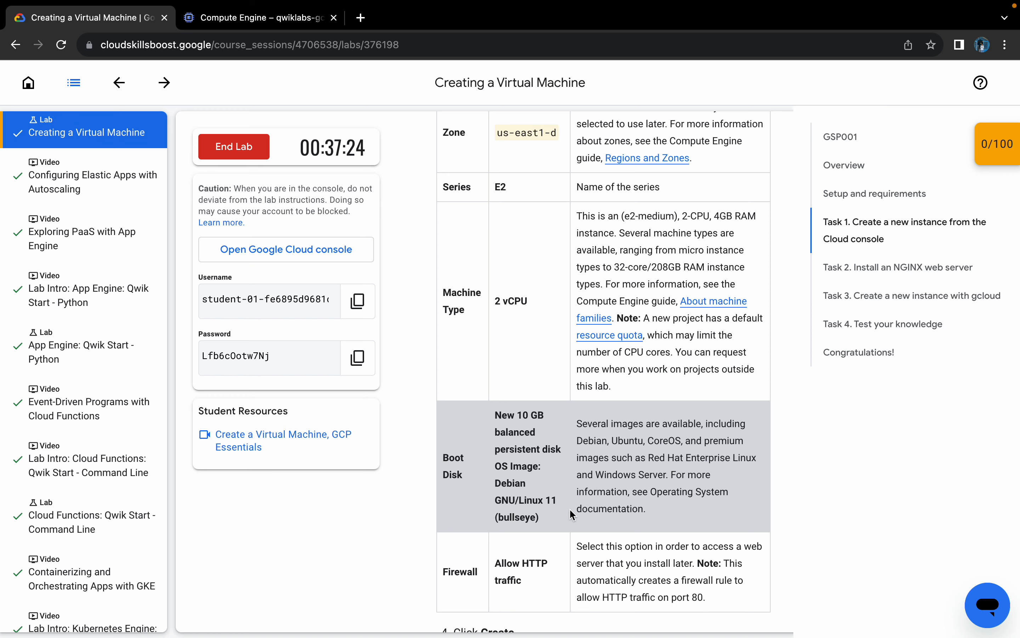
{"action": "scroll", "coordinate": [570, 509], "scroll_direction": "down", "scroll_amount": 8}
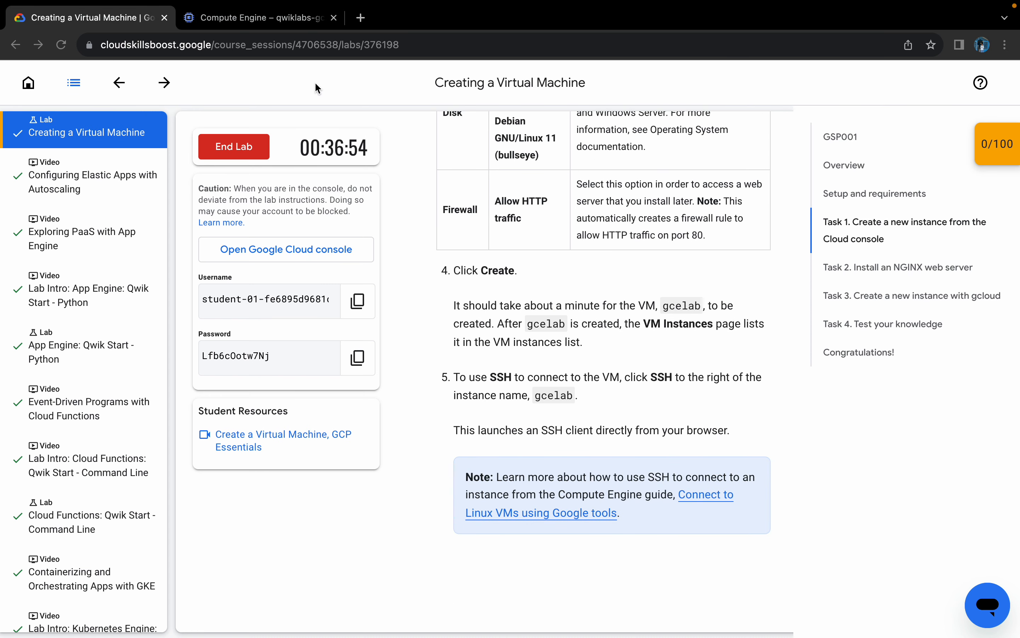
{"action": "left_click", "coordinate": [295, 18]}
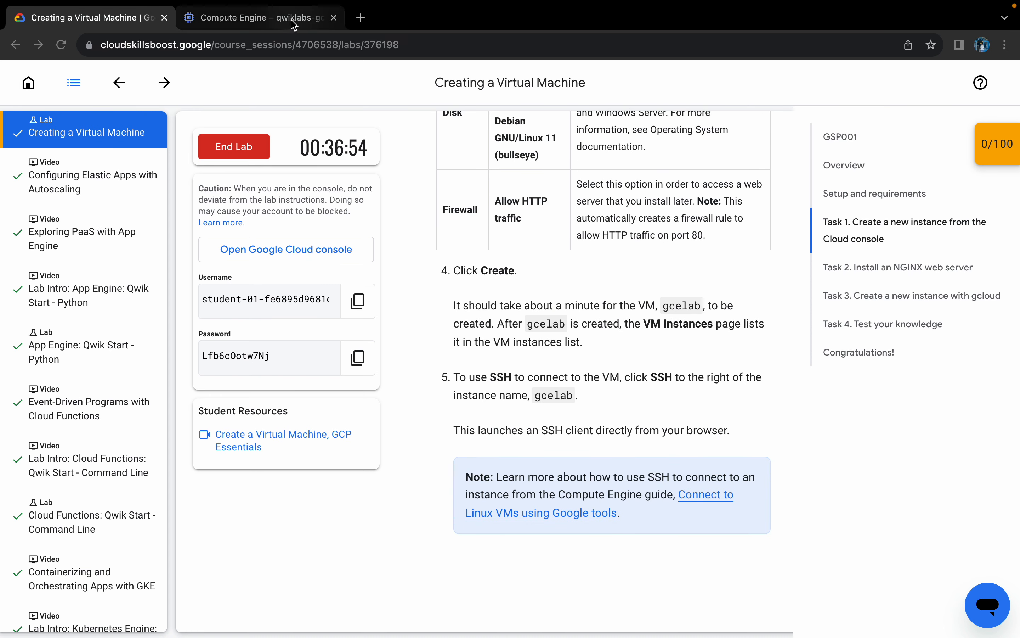
{"action": "scroll", "coordinate": [533, 315], "scroll_direction": "down", "scroll_amount": 1}
{"action": "scroll", "coordinate": [405, 411], "scroll_direction": "down", "scroll_amount": 6}
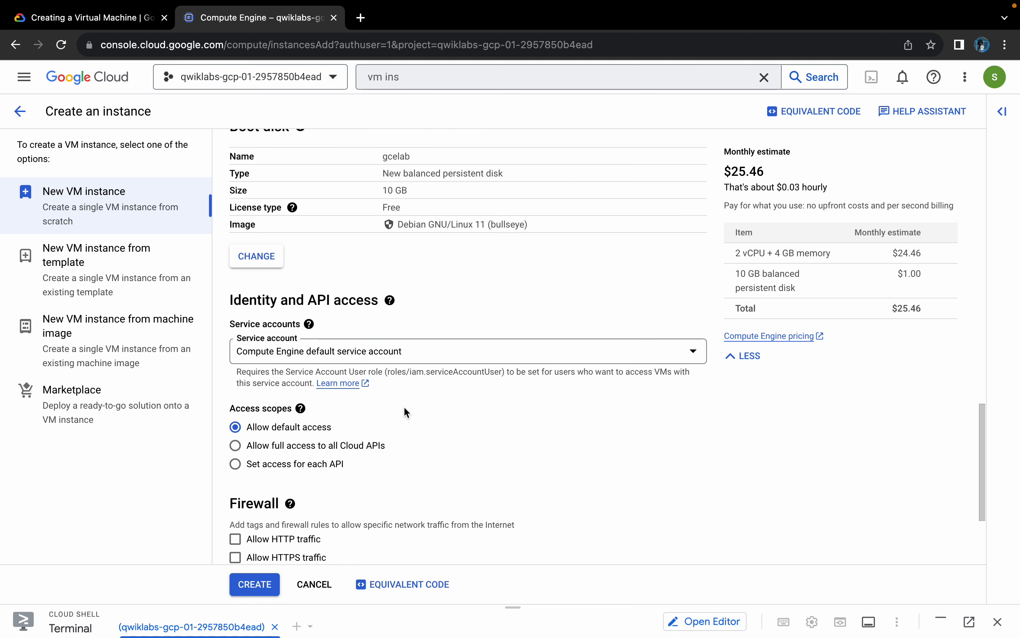
{"action": "left_click", "coordinate": [264, 385]}
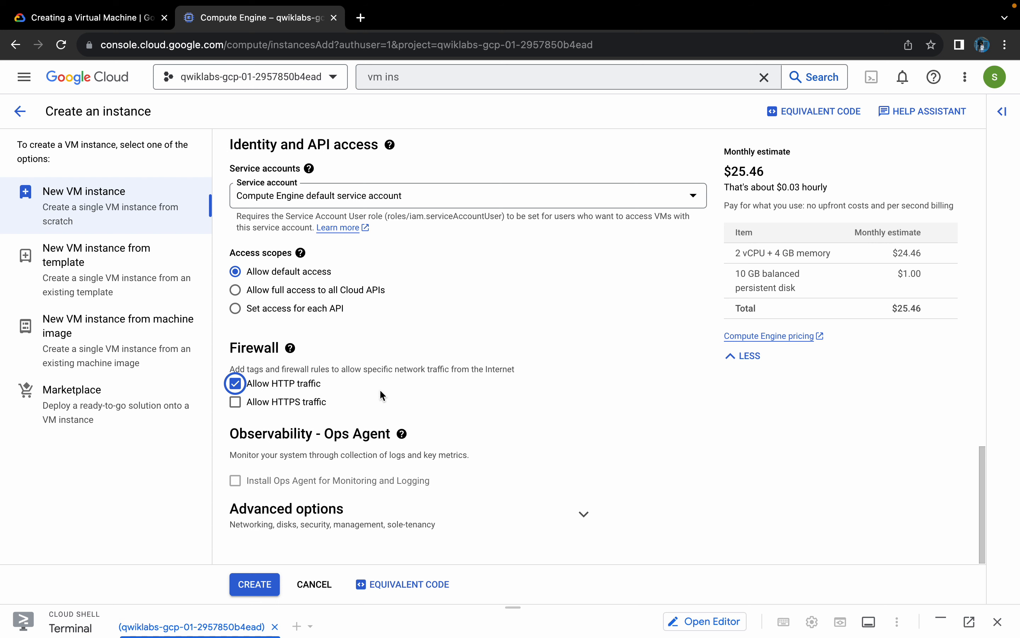
{"action": "left_click", "coordinate": [237, 583]}
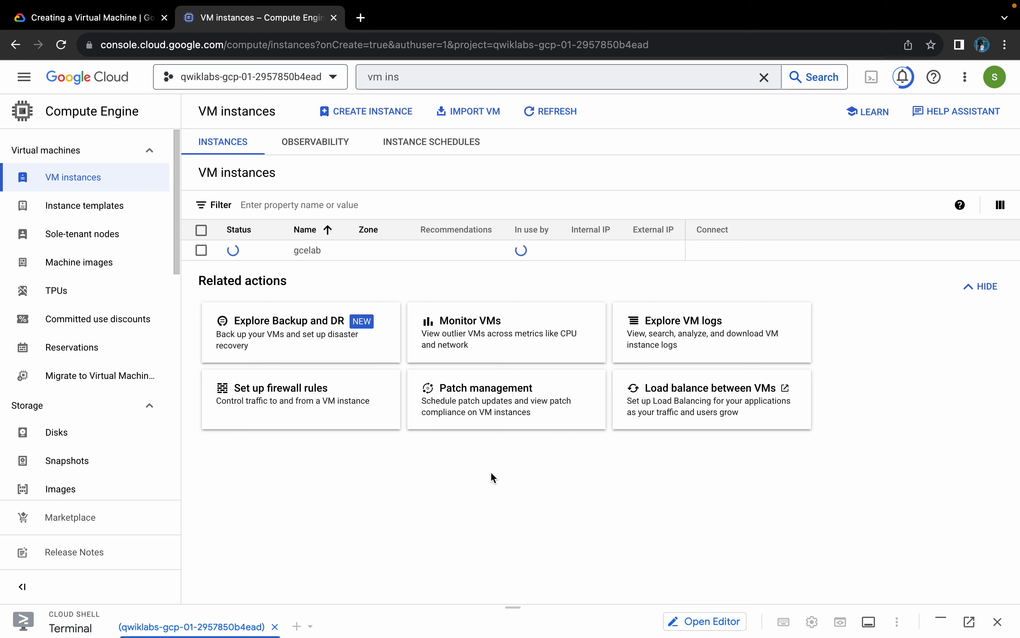
Step: Read the lab's SSH connection instructions and the opening commands of Task 2, Install an NGINX web server
{"action": "left_click", "coordinate": [91, 18]}
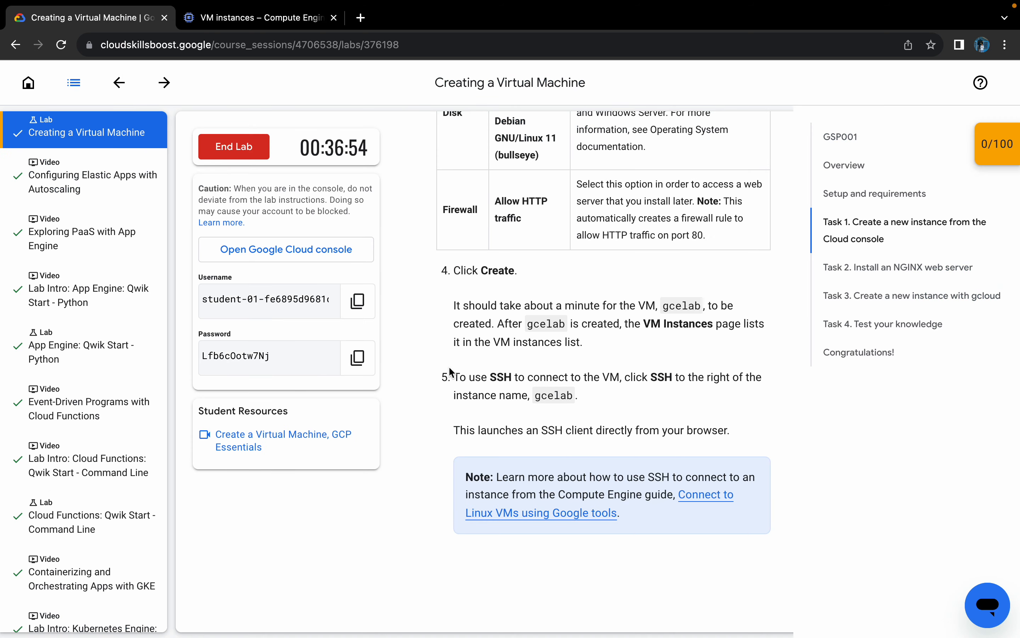
{"action": "scroll", "coordinate": [672, 432], "scroll_direction": "up", "scroll_amount": 1}
{"action": "scroll", "coordinate": [629, 424], "scroll_direction": "down", "scroll_amount": 10}
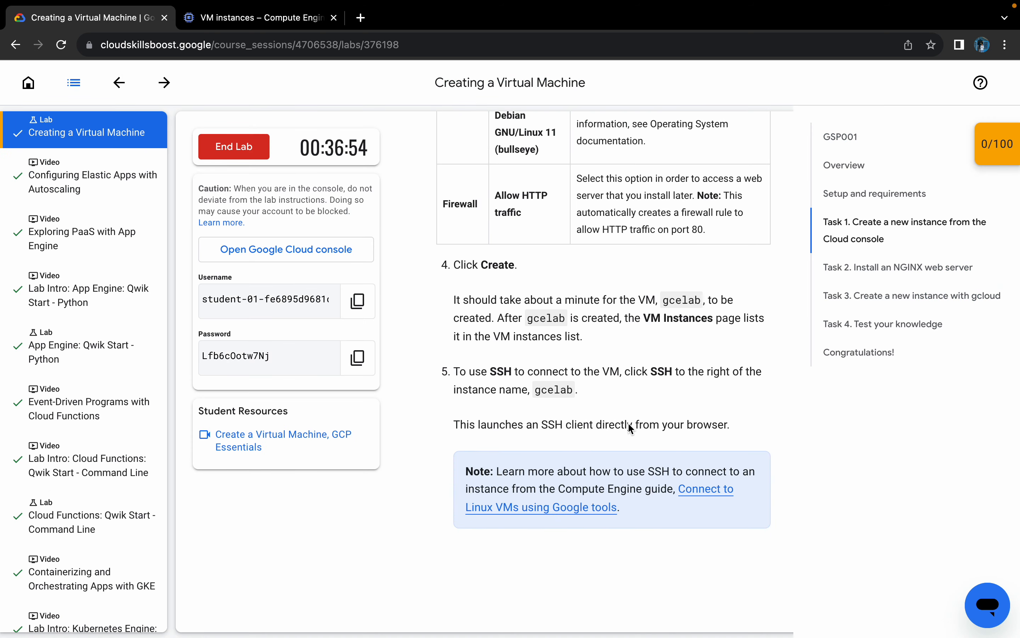
{"action": "scroll", "coordinate": [629, 428], "scroll_direction": "down", "scroll_amount": 2}
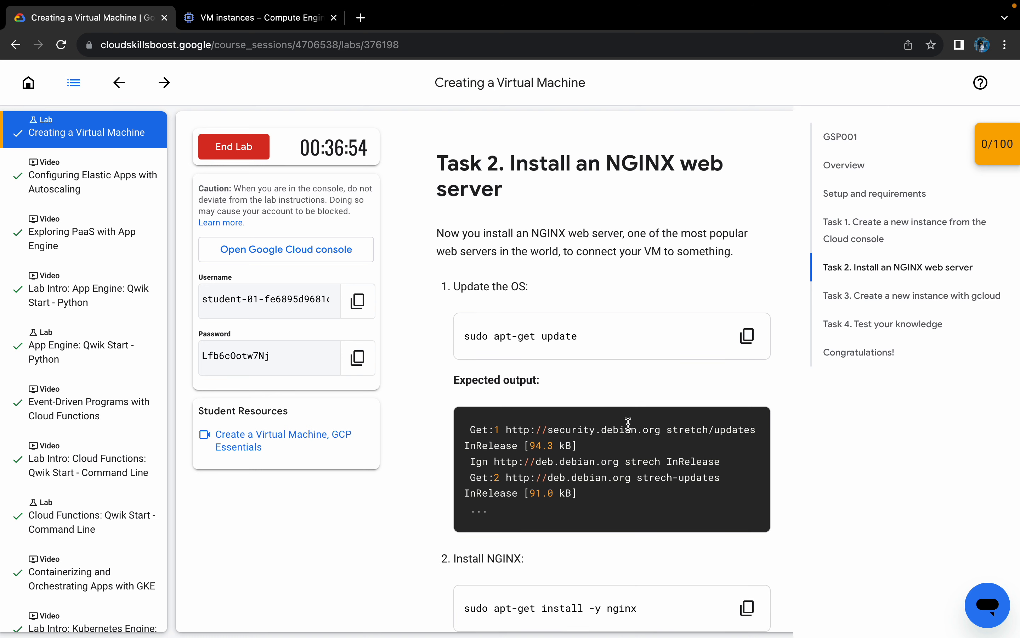
{"action": "scroll", "coordinate": [628, 423], "scroll_direction": "down", "scroll_amount": 1}
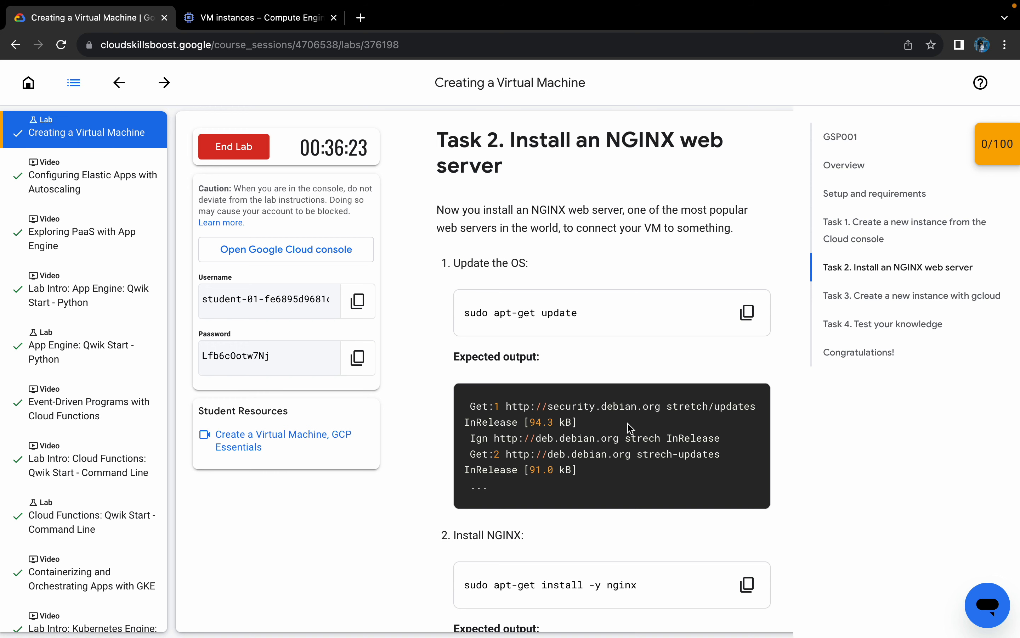
{"action": "scroll", "coordinate": [631, 428], "scroll_direction": "down", "scroll_amount": 1}
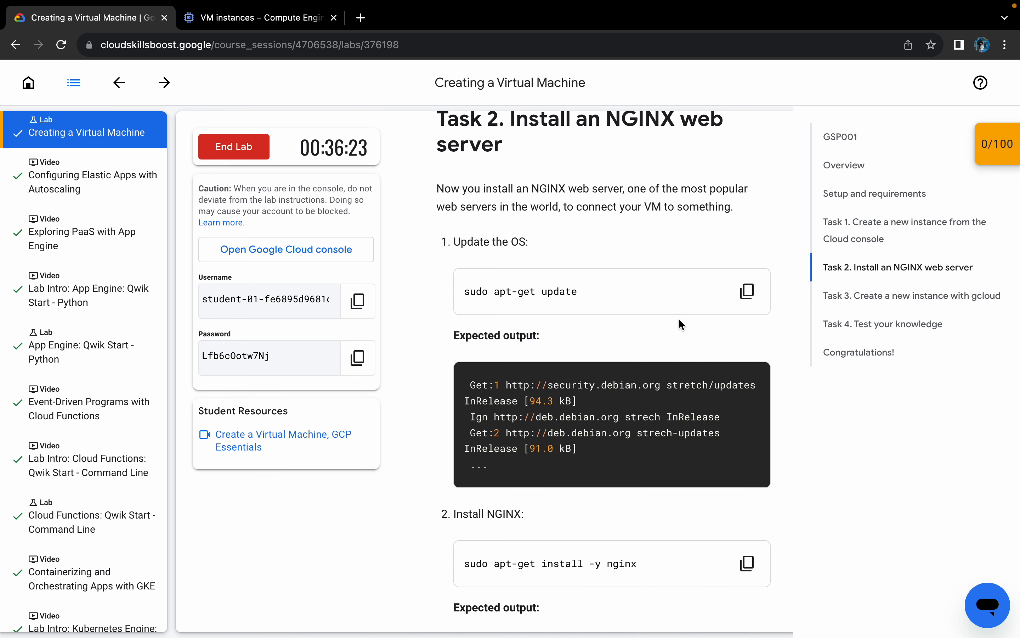
Step: Refresh the VM instances list and open an authorized SSH-in-browser session to gcelab
{"action": "left_click", "coordinate": [258, 18]}
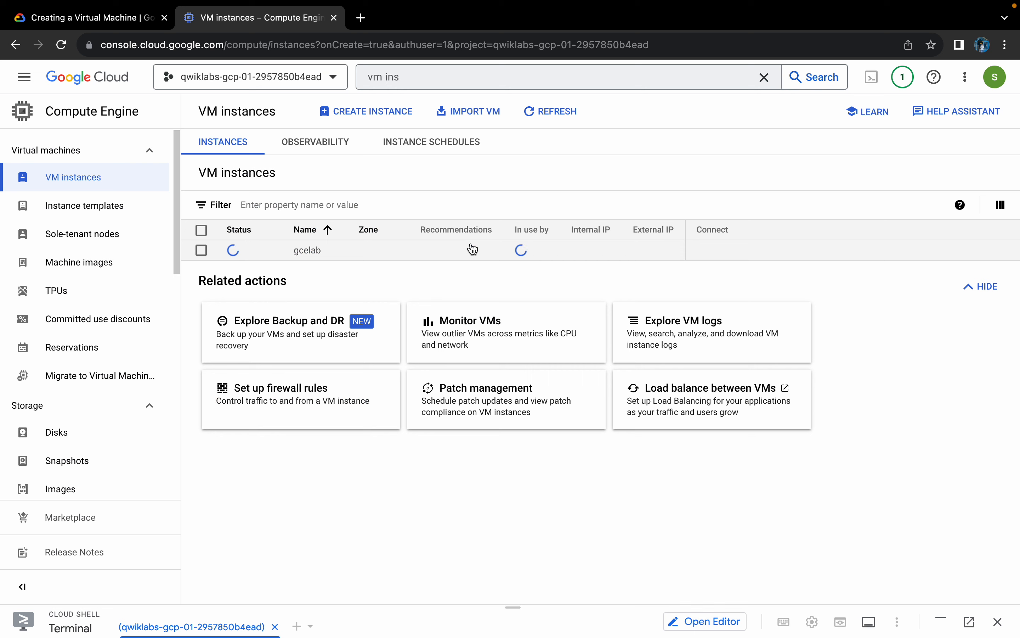
{"action": "left_click", "coordinate": [554, 111]}
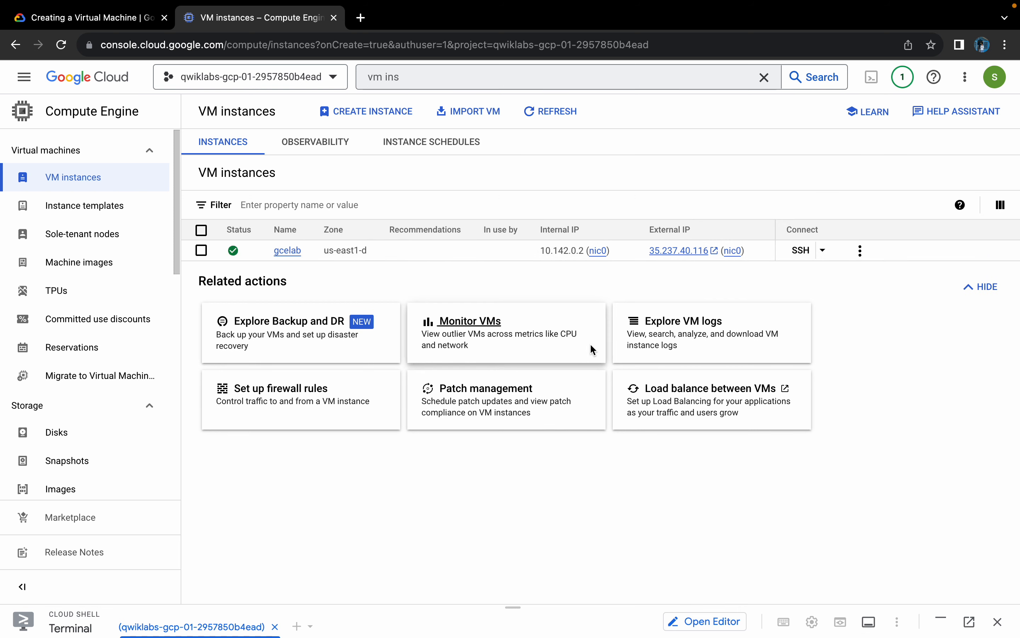
{"action": "left_click", "coordinate": [876, 250]}
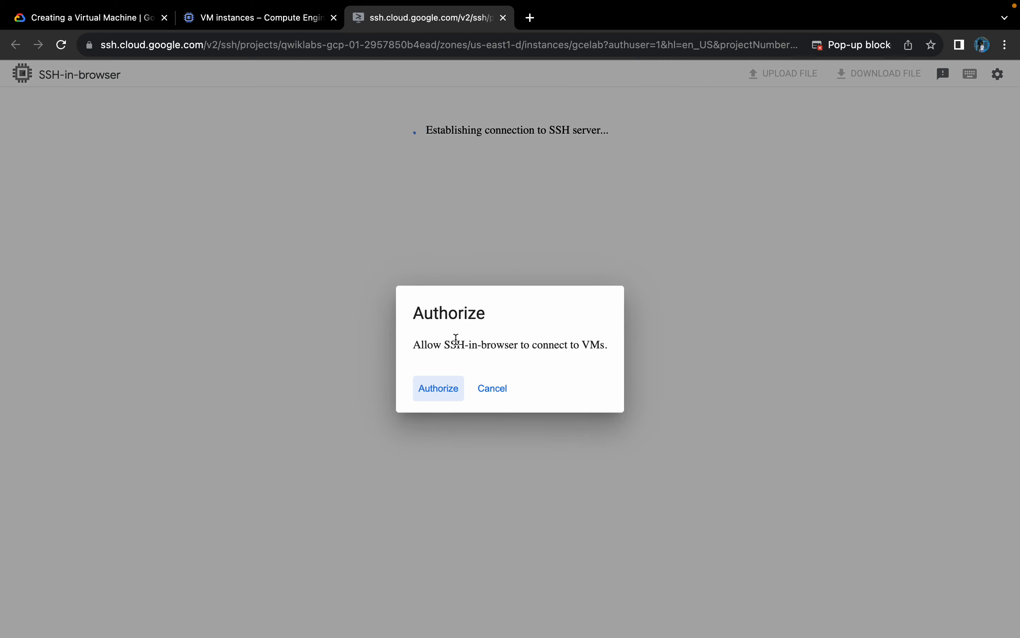
{"action": "left_click", "coordinate": [424, 387]}
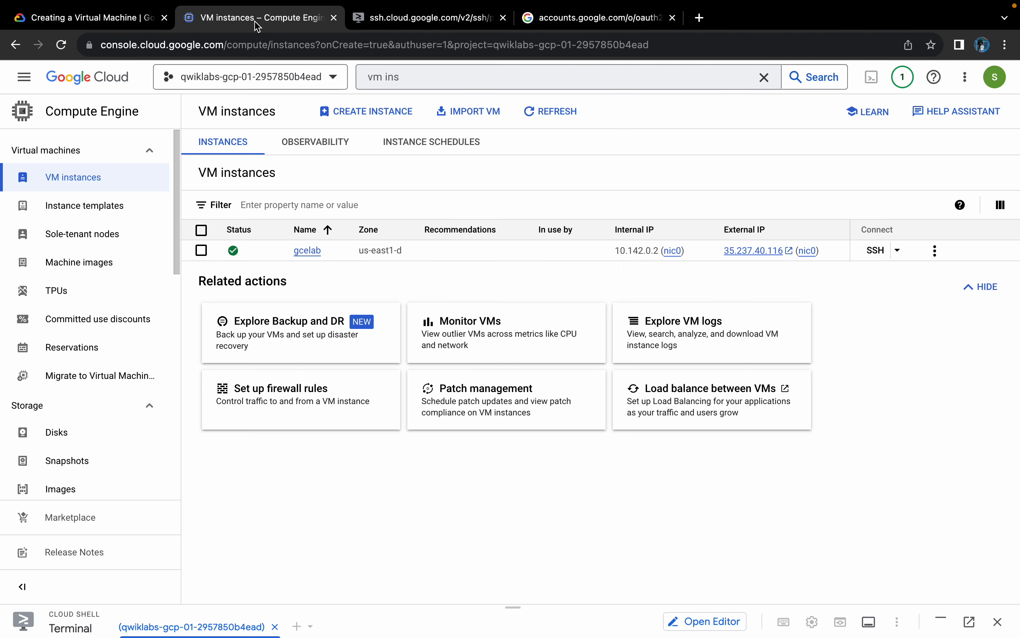
Step: Copy the OS update command from Task 2 and run sudo apt-get update in the gcelab SSH session
{"action": "left_click", "coordinate": [84, 17]}
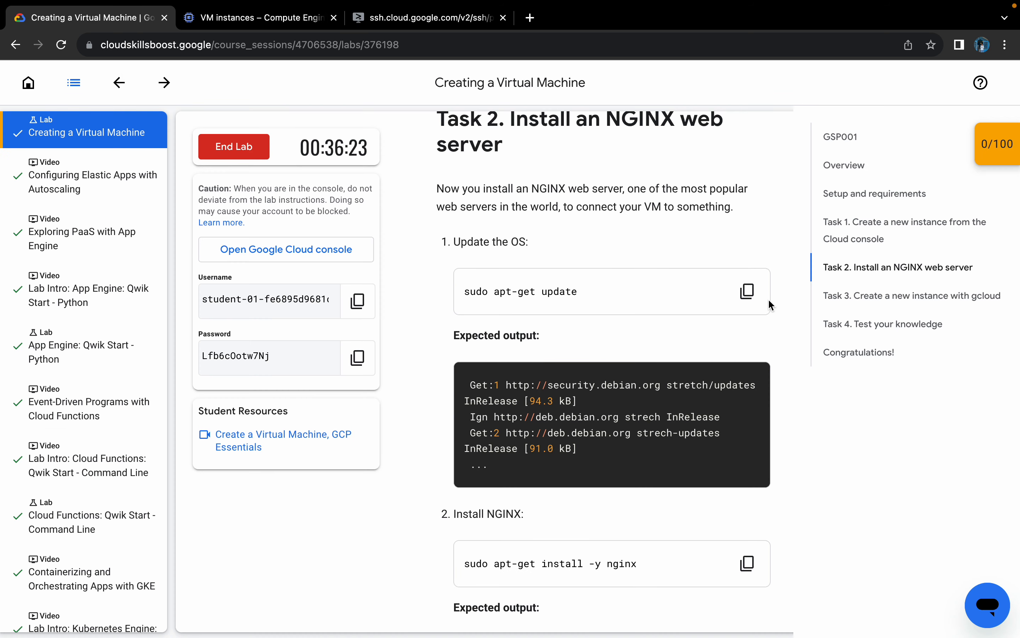
{"action": "left_click", "coordinate": [747, 291]}
{"action": "left_click", "coordinate": [426, 17]}
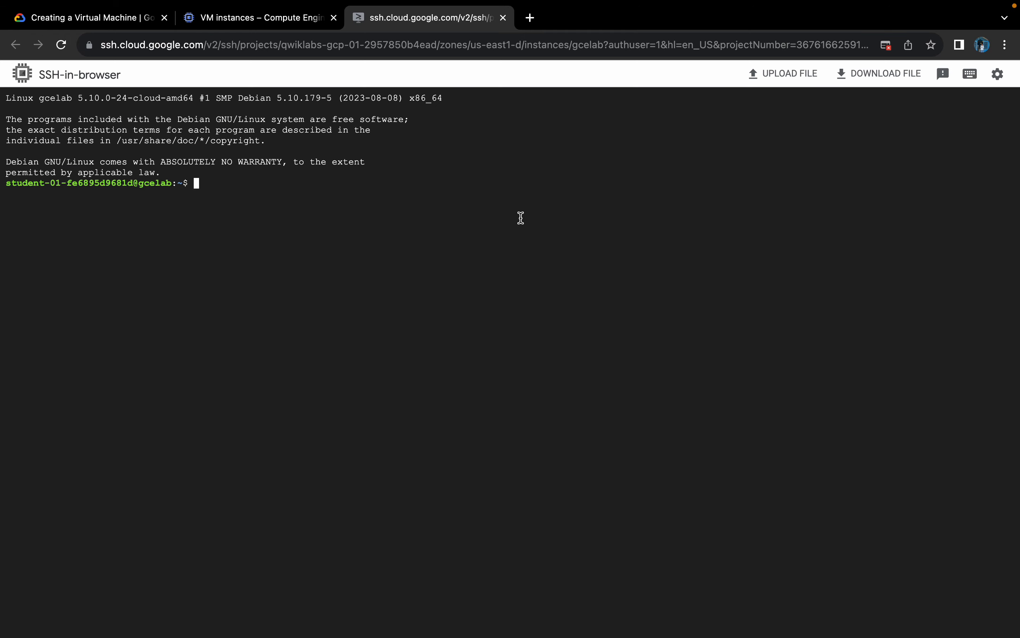
{"action": "key", "text": "super+v"}
{"action": "key", "text": "Return"}
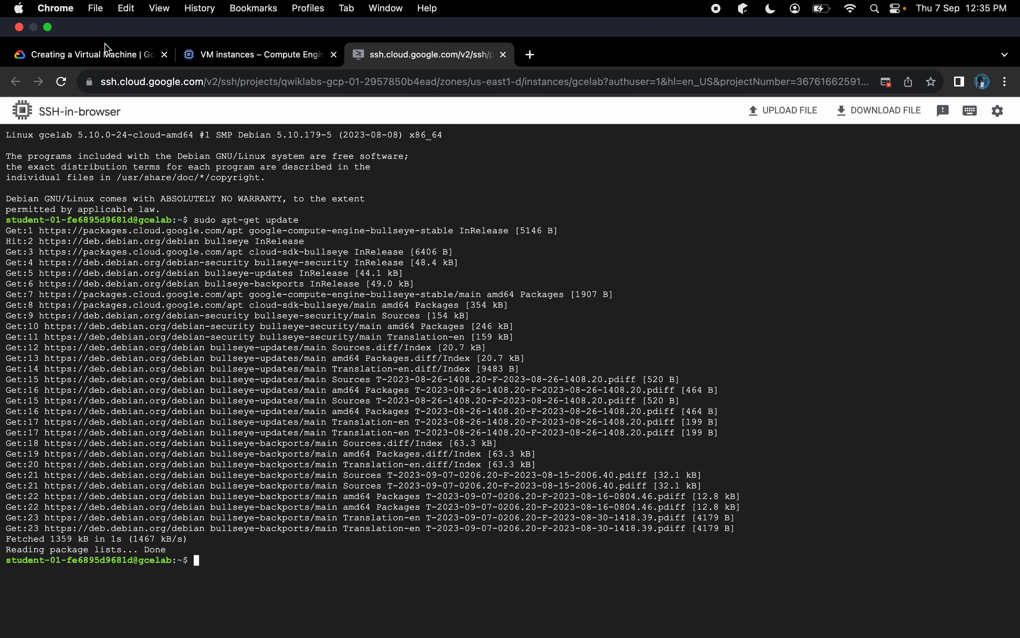
Step: Copy the NGINX installation command from Task 2 and run sudo apt-get install -y nginx in the gcelab SSH session
{"action": "left_click", "coordinate": [100, 17]}
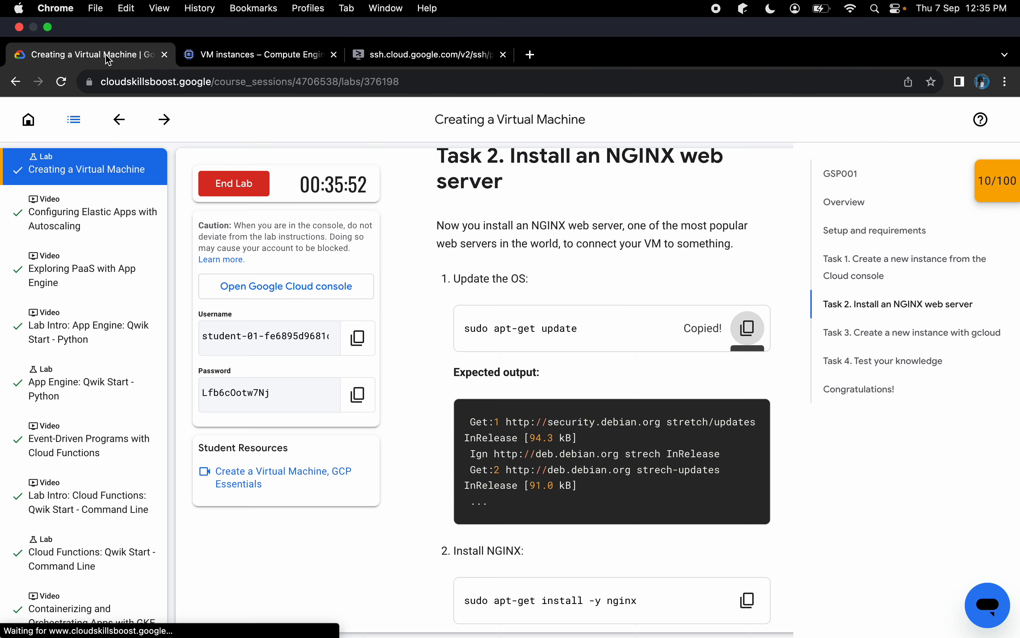
{"action": "scroll", "coordinate": [667, 379], "scroll_direction": "down", "scroll_amount": 5}
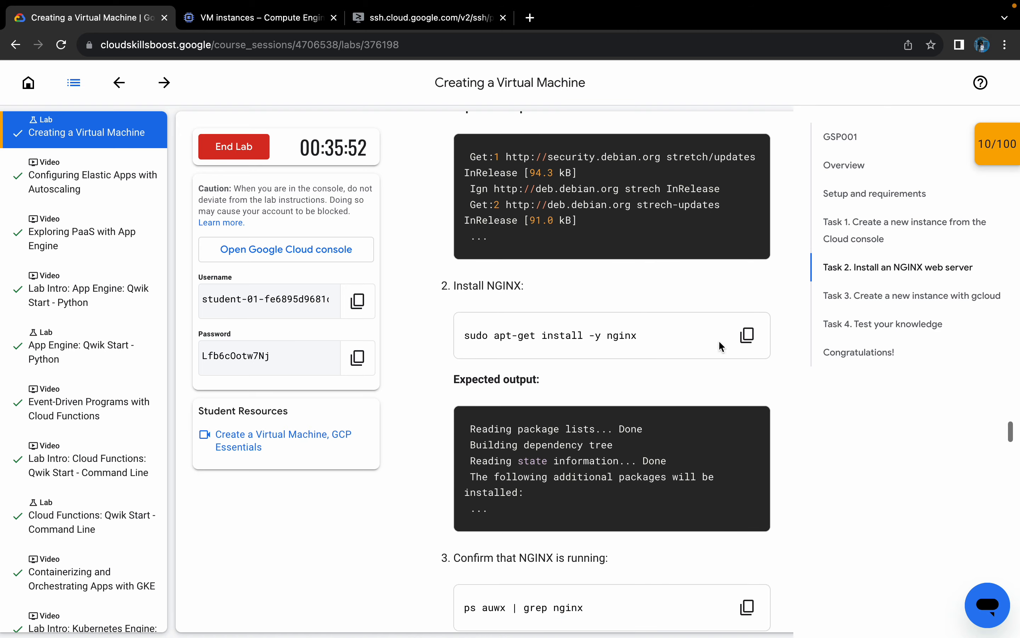
{"action": "left_click", "coordinate": [748, 335]}
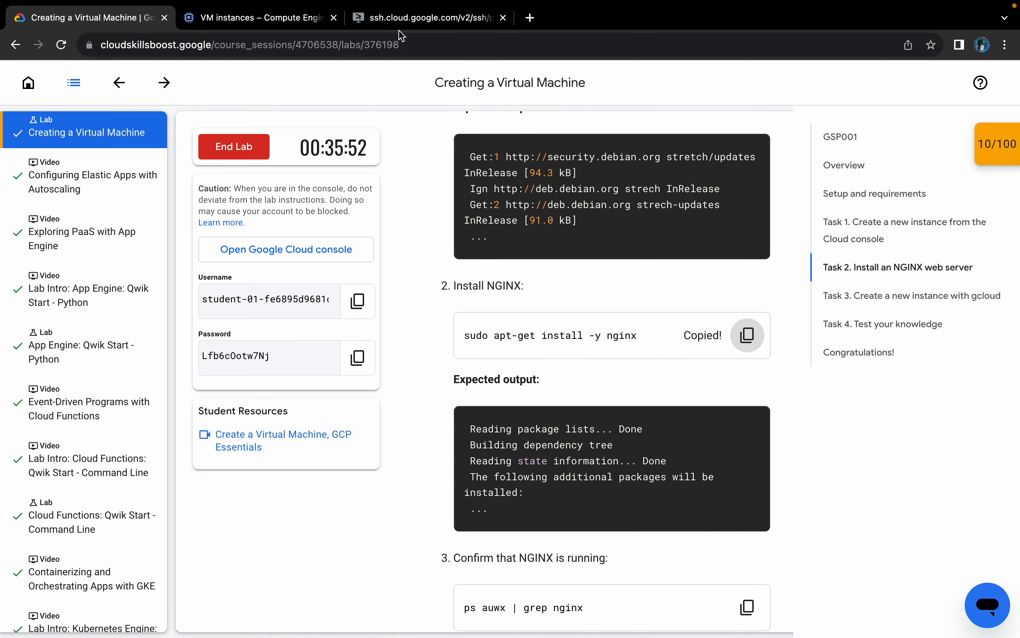
{"action": "left_click", "coordinate": [397, 19]}
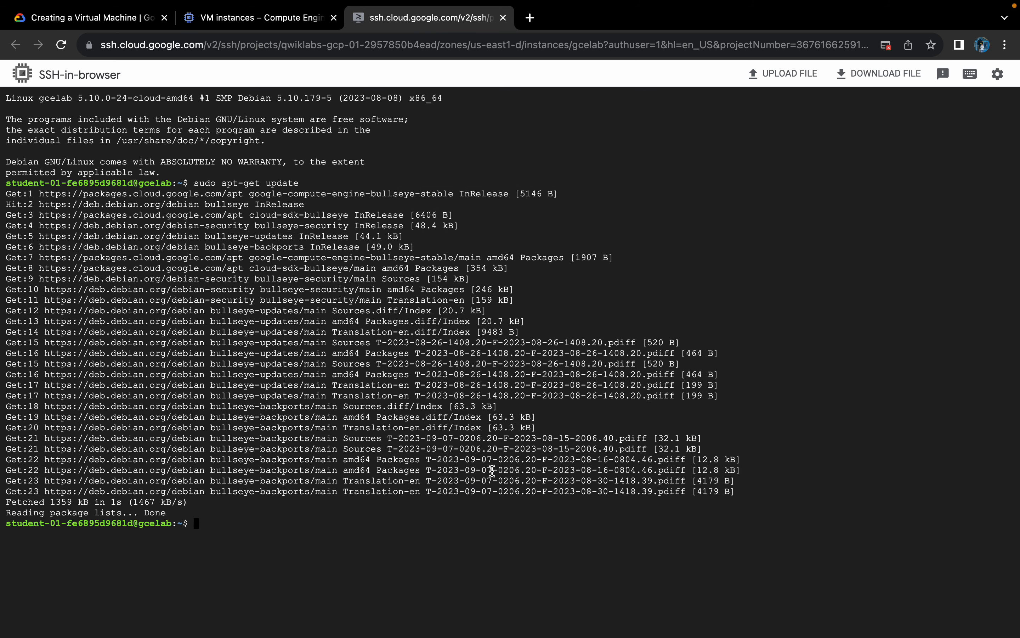
{"action": "key", "text": "ctrl+v"}
{"action": "key", "text": "Return"}
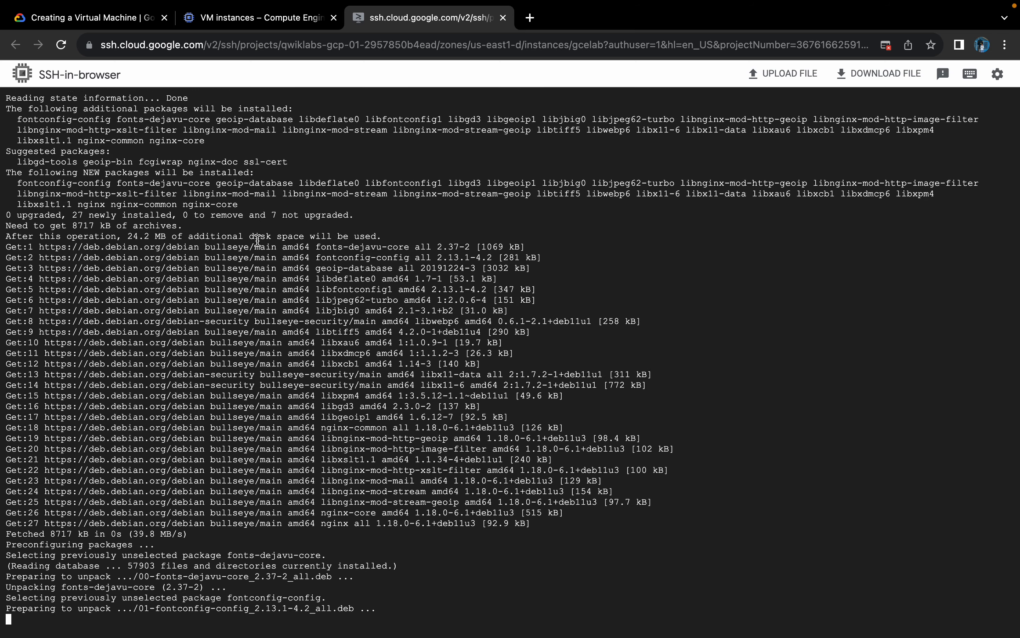
Step: Copy the NGINX process check from Task 2 and run ps auwx | grep nginx in the gcelab SSH session
{"action": "left_click", "coordinate": [106, 27]}
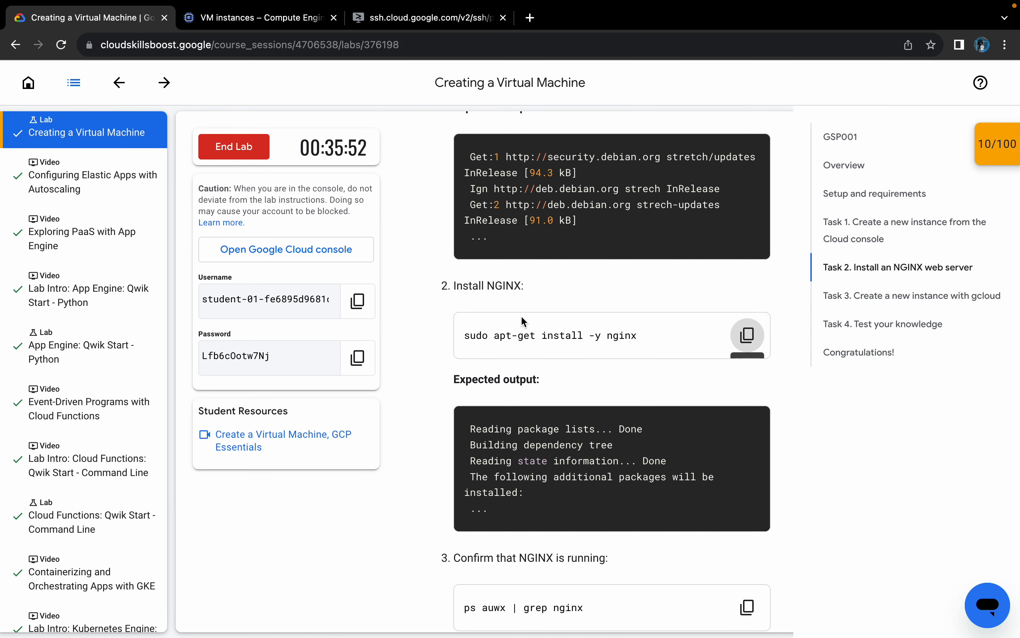
{"action": "scroll", "coordinate": [523, 321], "scroll_direction": "down", "scroll_amount": 5}
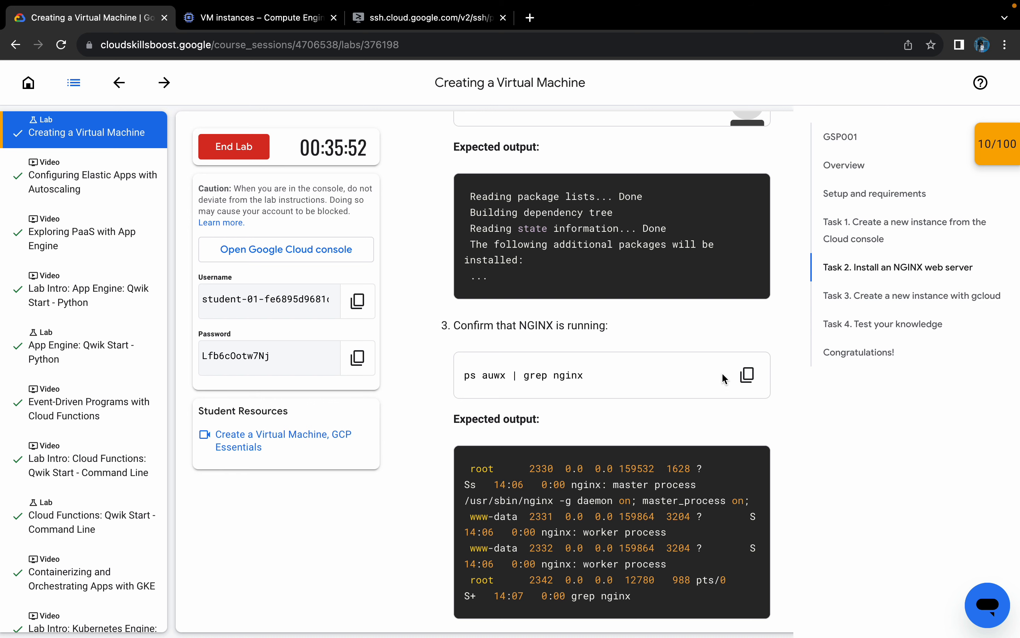
{"action": "left_click", "coordinate": [746, 374]}
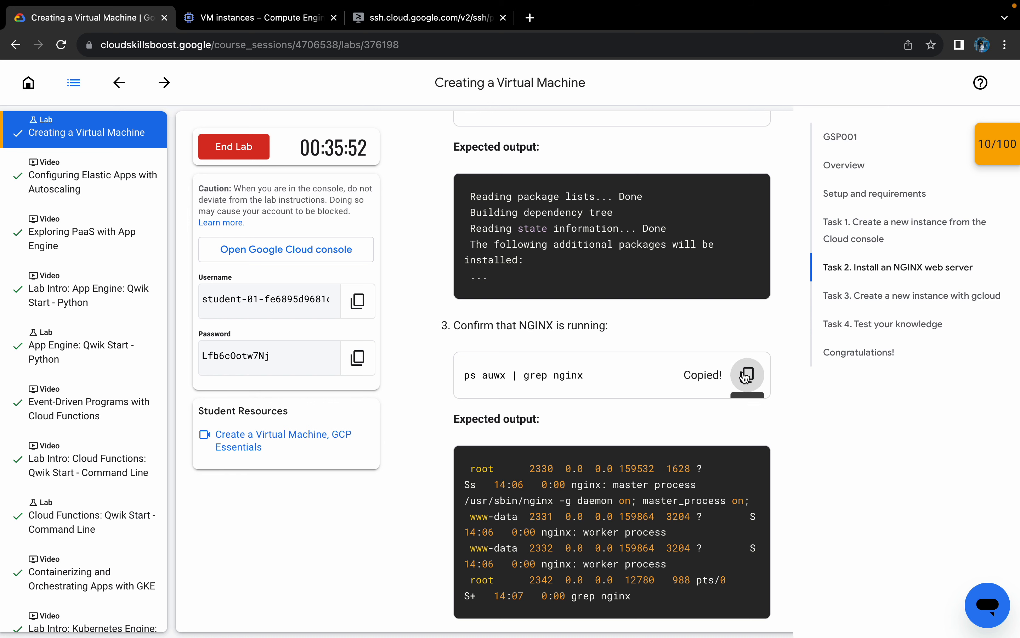
{"action": "scroll", "coordinate": [744, 373], "scroll_direction": "down", "scroll_amount": 2}
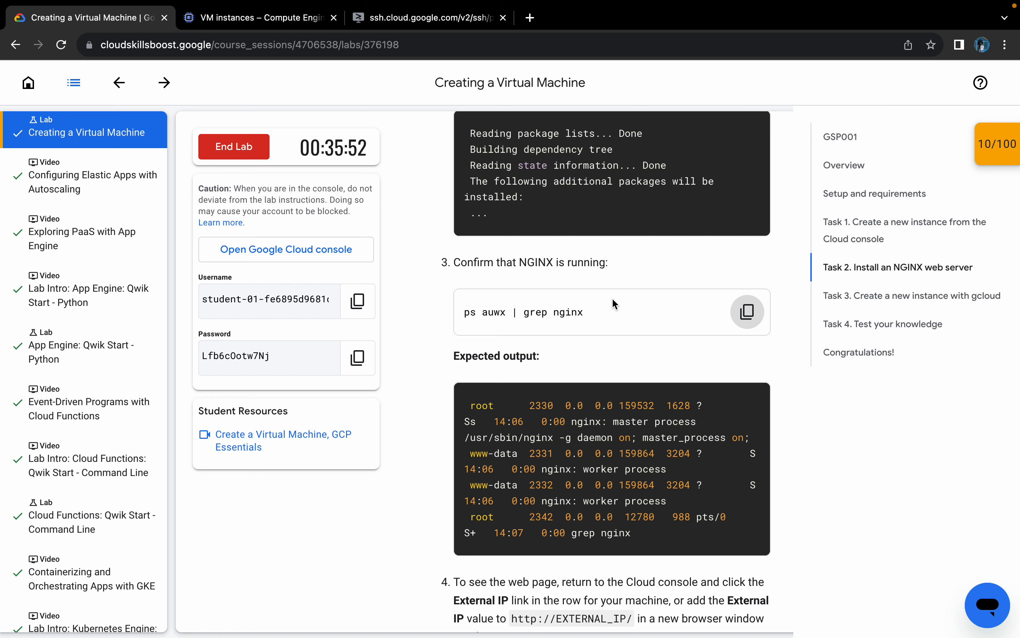
{"action": "scroll", "coordinate": [612, 298], "scroll_direction": "down", "scroll_amount": 6}
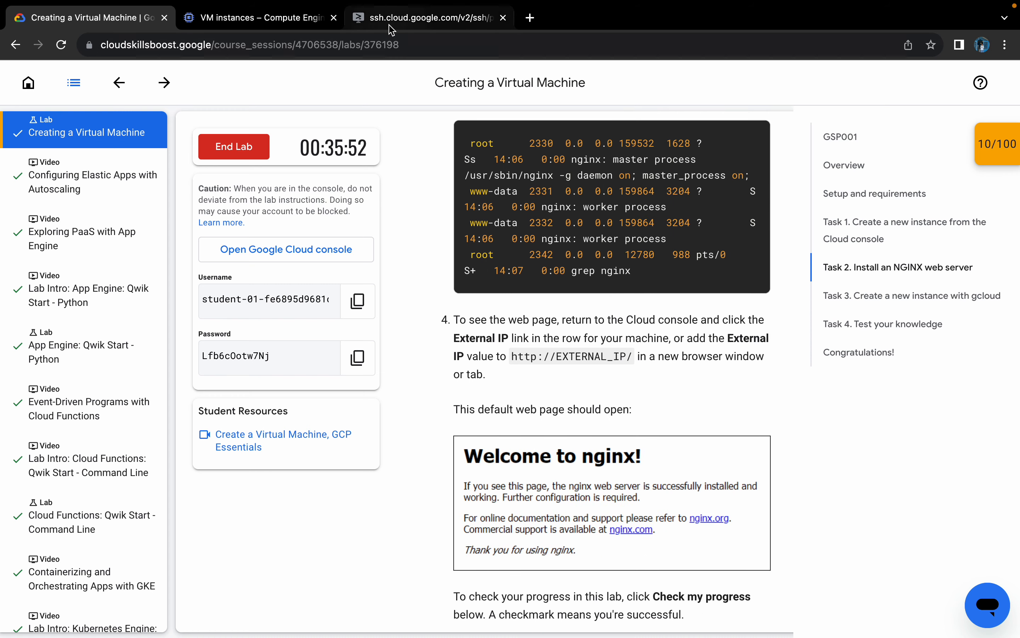
{"action": "left_click", "coordinate": [426, 18]}
{"action": "key", "text": "super+v"}
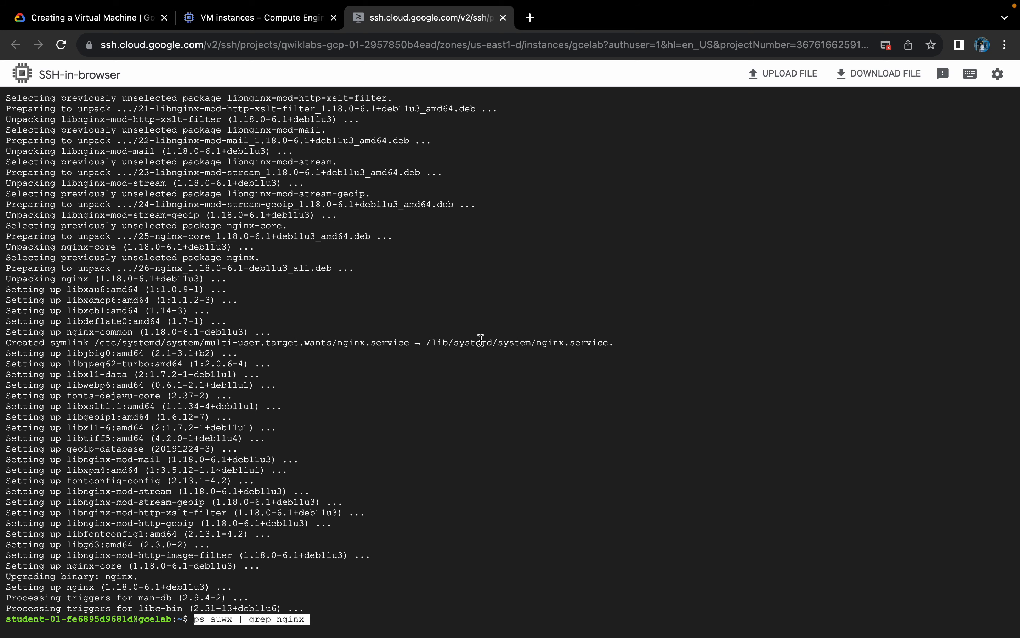
{"action": "key", "text": "Return"}
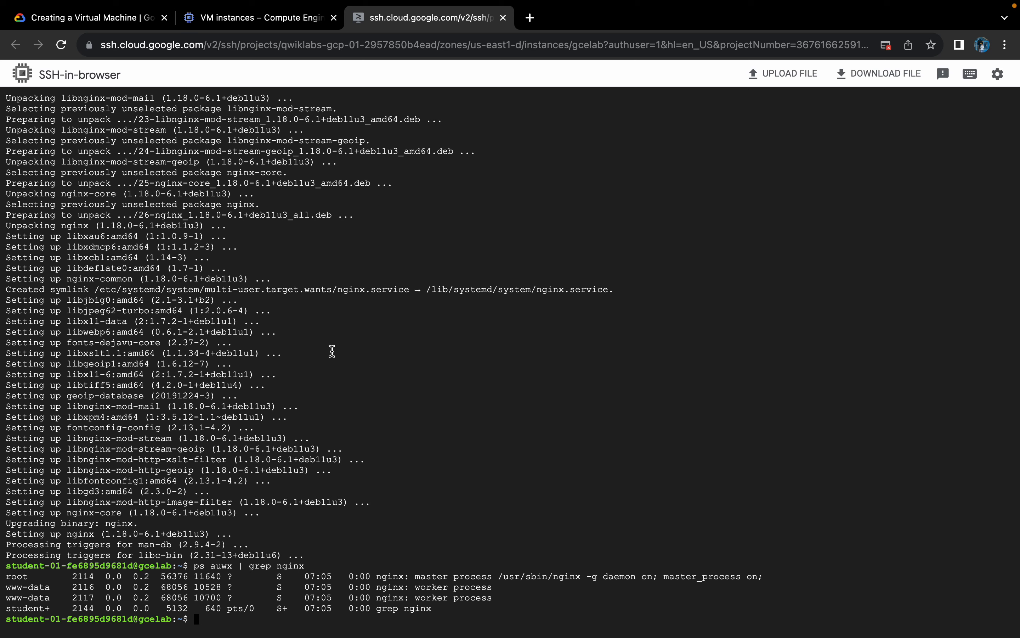
Step: Follow step 4 of Task 2 and open gcelab's external IP link from the VM instances list to view its web page
{"action": "left_click", "coordinate": [235, 22]}
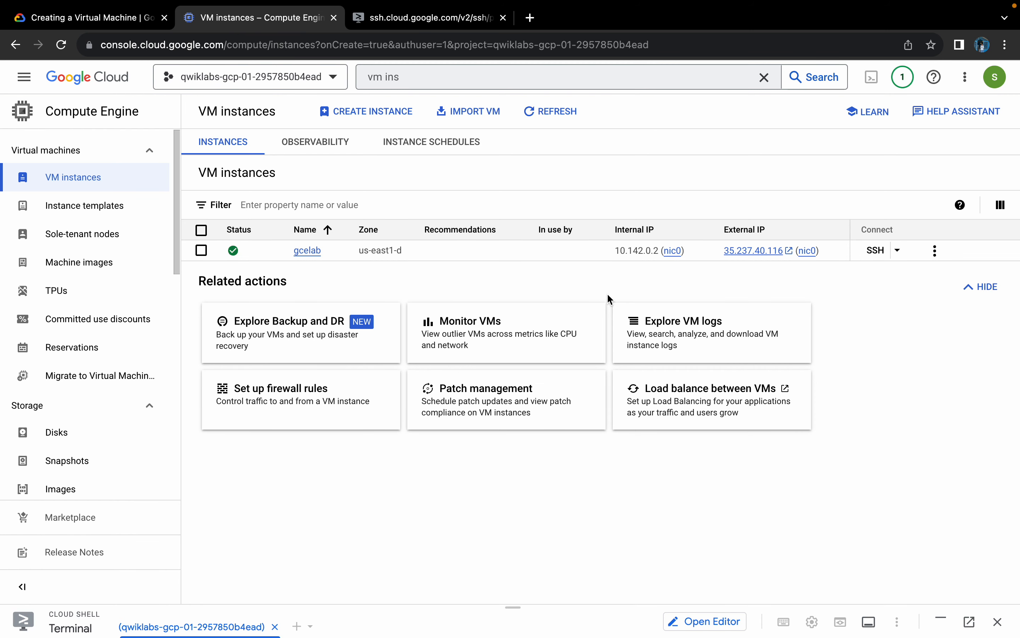
{"action": "left_click", "coordinate": [104, 16]}
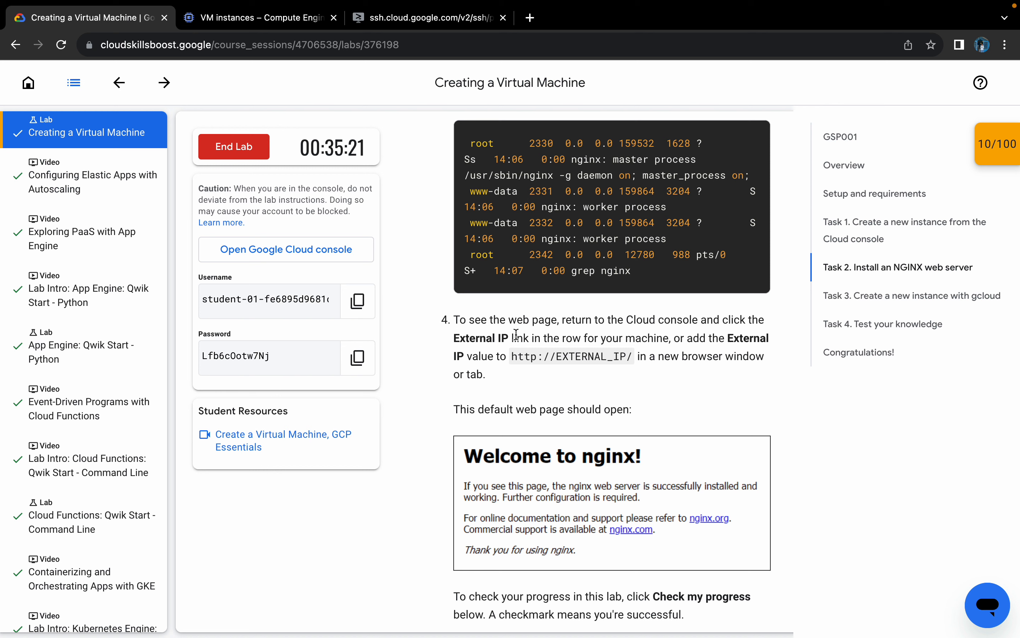
{"action": "left_click", "coordinate": [283, 18]}
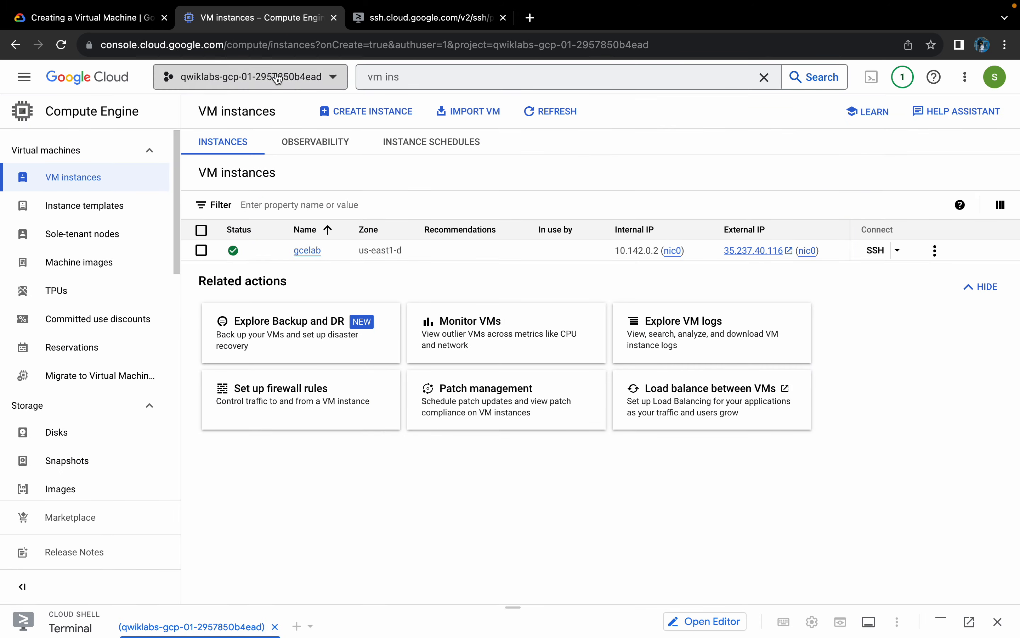
{"action": "left_click", "coordinate": [113, 20]}
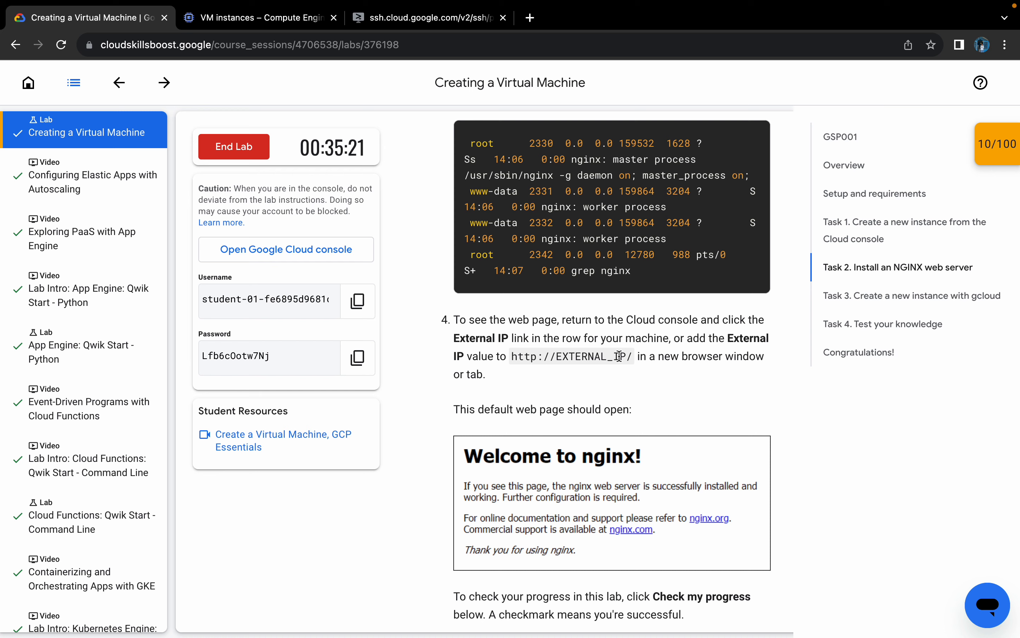
{"action": "left_click", "coordinate": [266, 18]}
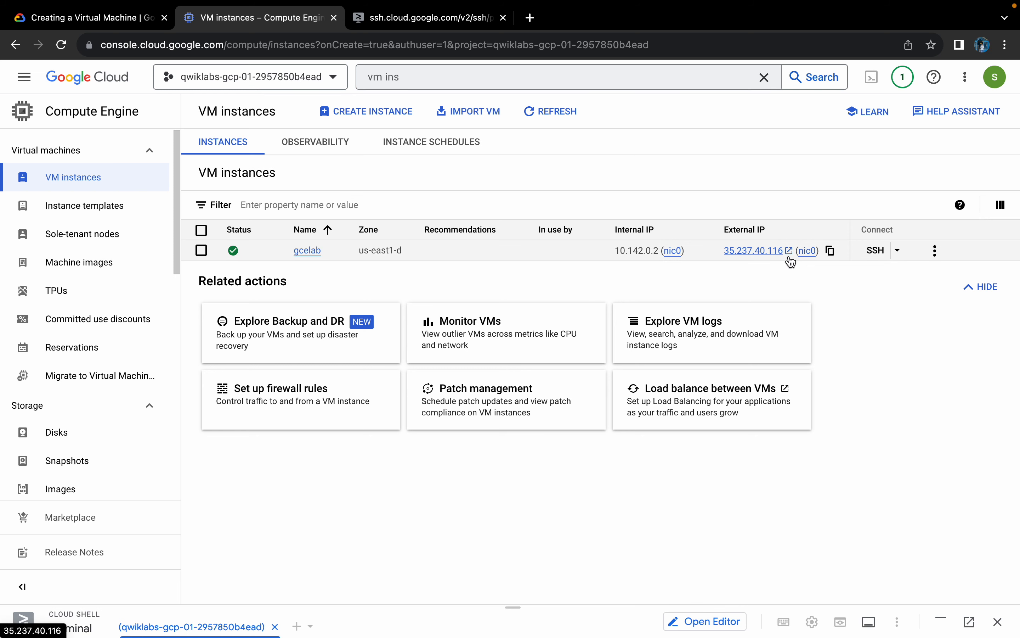
{"action": "left_click", "coordinate": [753, 251]}
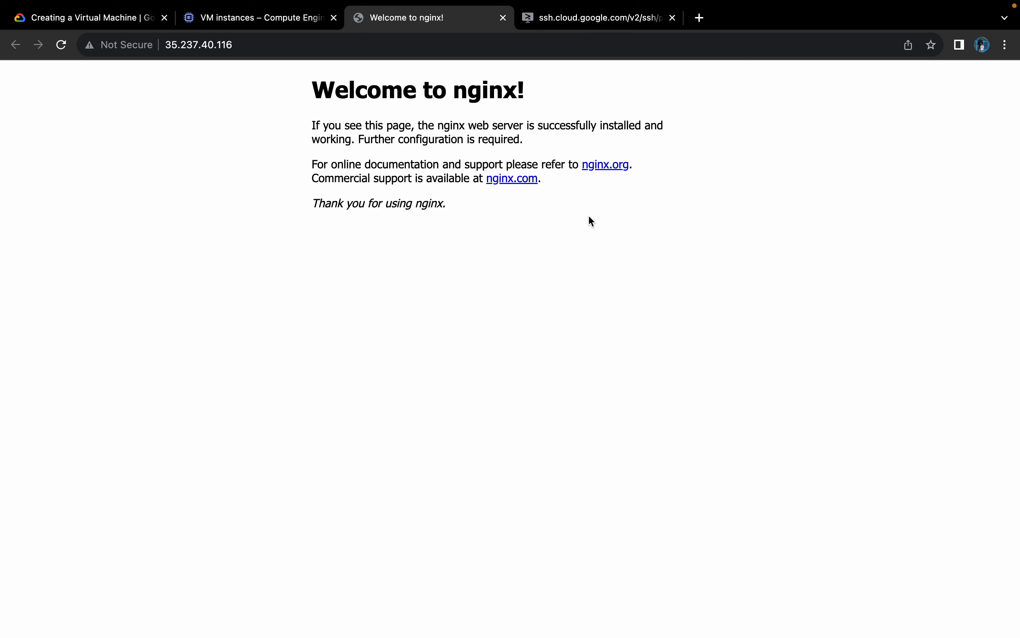
Step: Check the lab progress for creating a Compute Engine instance with an NGINX server and the necessary firewall rules
{"action": "left_click", "coordinate": [110, 17]}
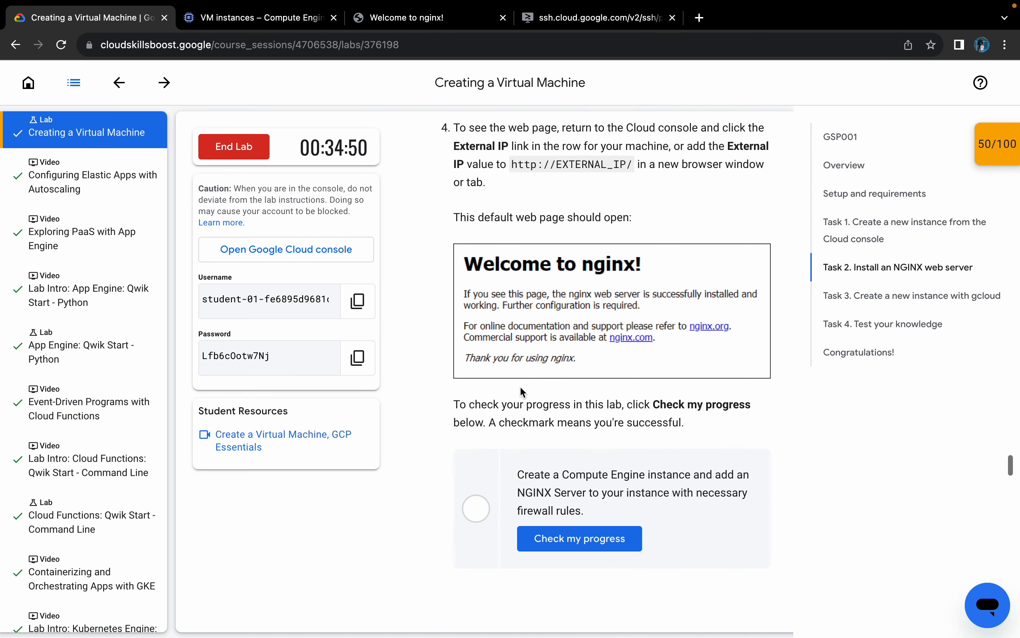
{"action": "scroll", "coordinate": [523, 392], "scroll_direction": "down", "scroll_amount": 4}
{"action": "left_click", "coordinate": [534, 373]}
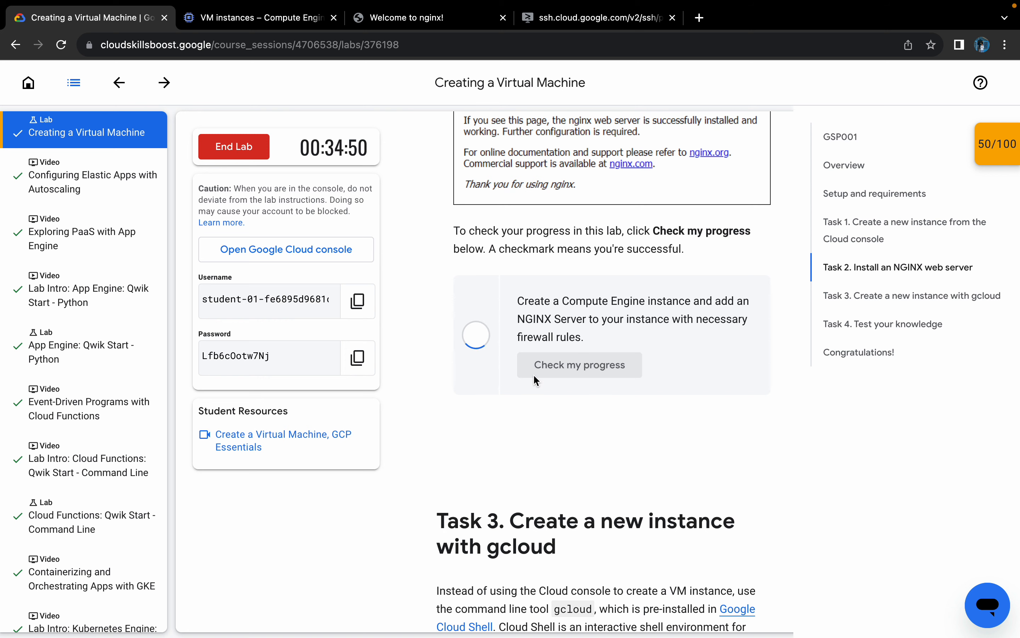
{"action": "scroll", "coordinate": [535, 378], "scroll_direction": "up", "scroll_amount": 2}
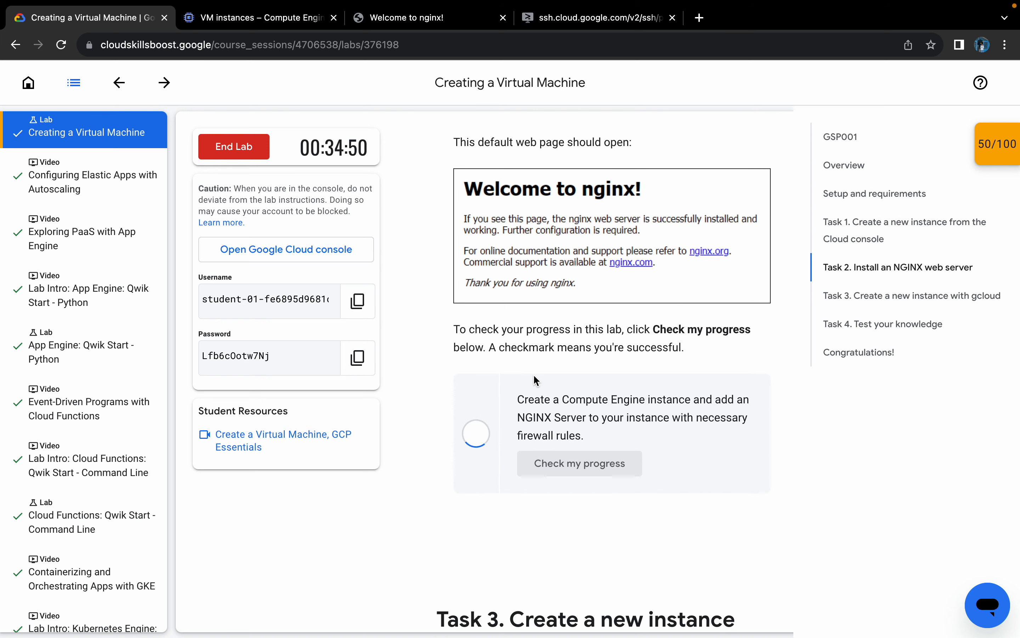
Step: Copy the Task 3 gcloud command and run it in Cloud Shell to create gcelab2 with machine type e2-medium and --zone=$ZONE
{"action": "scroll", "coordinate": [534, 374], "scroll_direction": "down", "scroll_amount": 12}
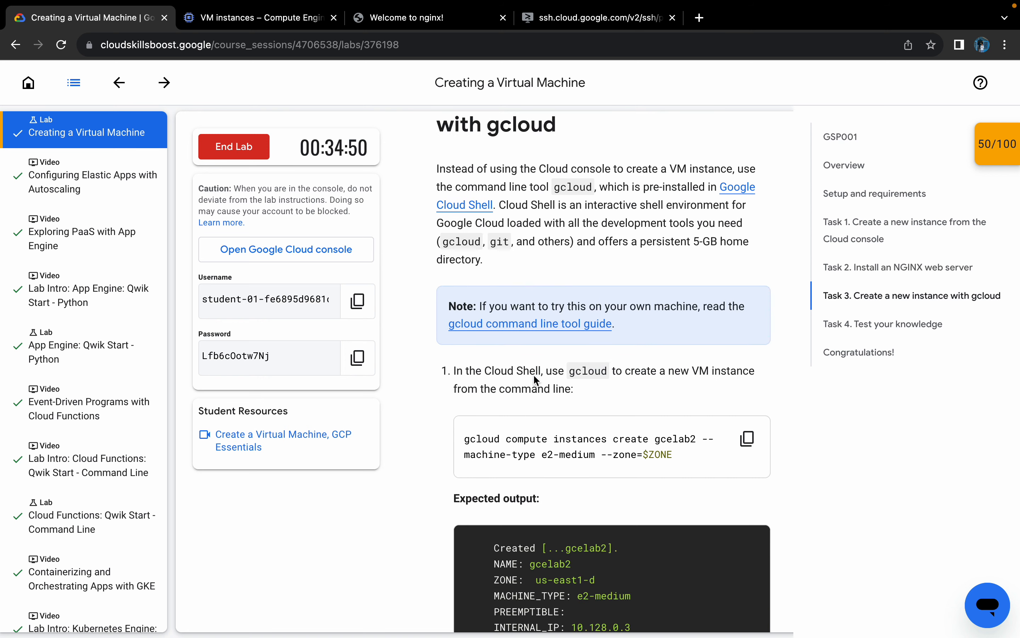
{"action": "scroll", "coordinate": [533, 374], "scroll_direction": "down", "scroll_amount": 3}
{"action": "left_click", "coordinate": [748, 299]}
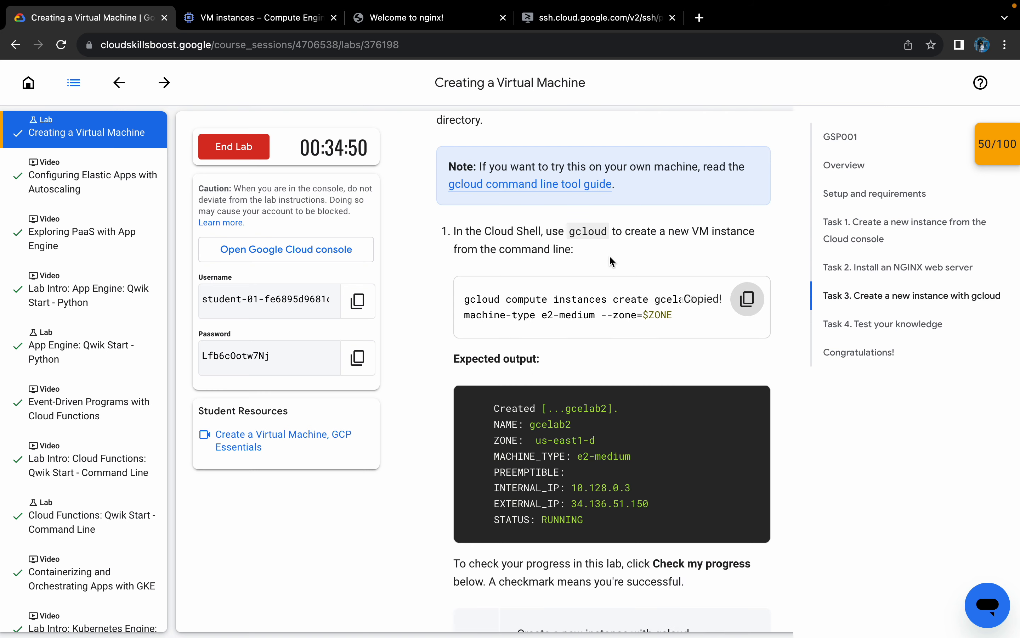
{"action": "scroll", "coordinate": [612, 261], "scroll_direction": "up", "scroll_amount": 4}
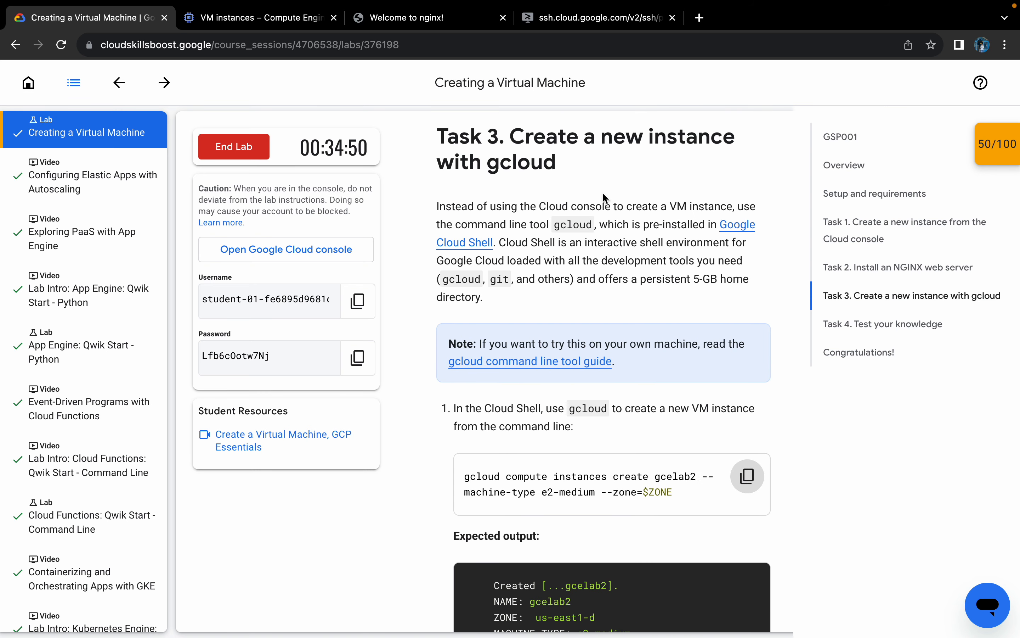
{"action": "scroll", "coordinate": [604, 196], "scroll_direction": "down", "scroll_amount": 4}
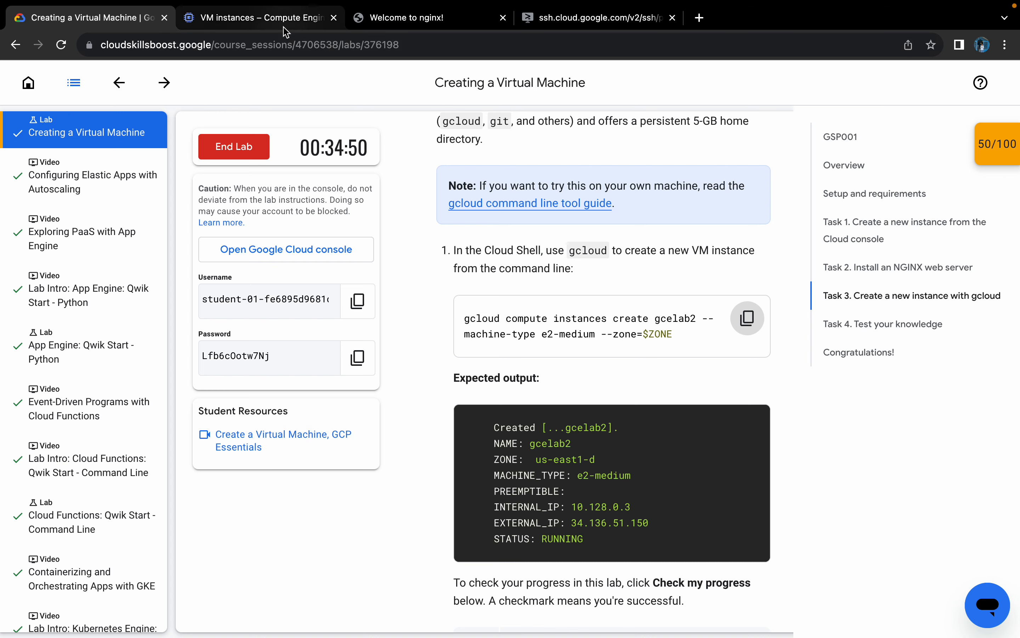
{"action": "left_click", "coordinate": [262, 17]}
{"action": "left_click", "coordinate": [512, 608]}
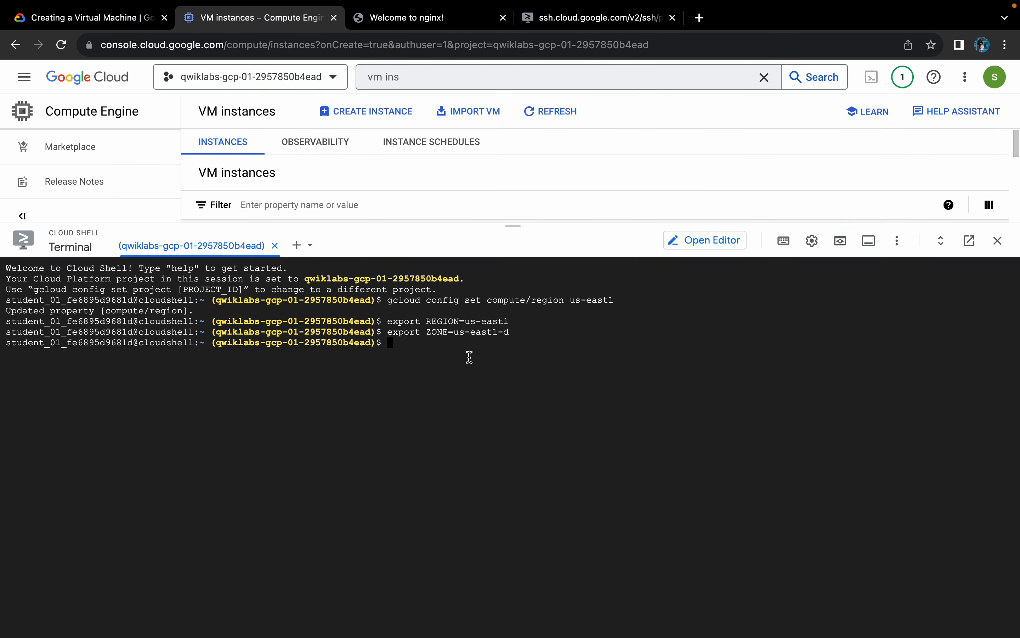
{"action": "key", "text": "ctrl+v"}
{"action": "key", "text": "Return"}
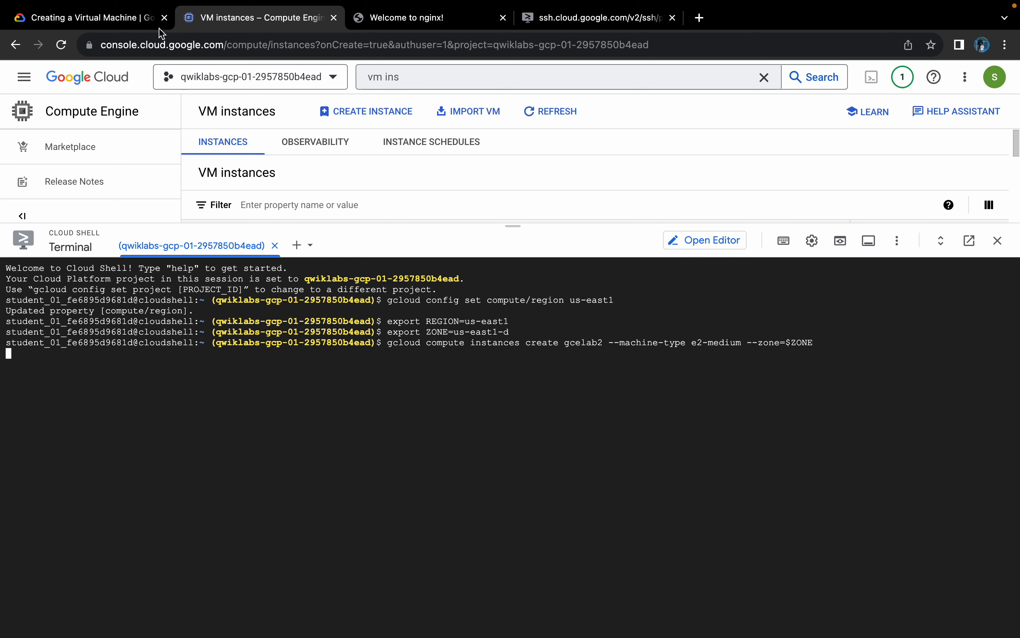
Step: Compare the gcelab2 creation output with the lab's expected output and check the progress for creating an instance with gcloud
{"action": "left_click", "coordinate": [158, 19]}
{"action": "scroll", "coordinate": [609, 305], "scroll_direction": "down", "scroll_amount": 5}
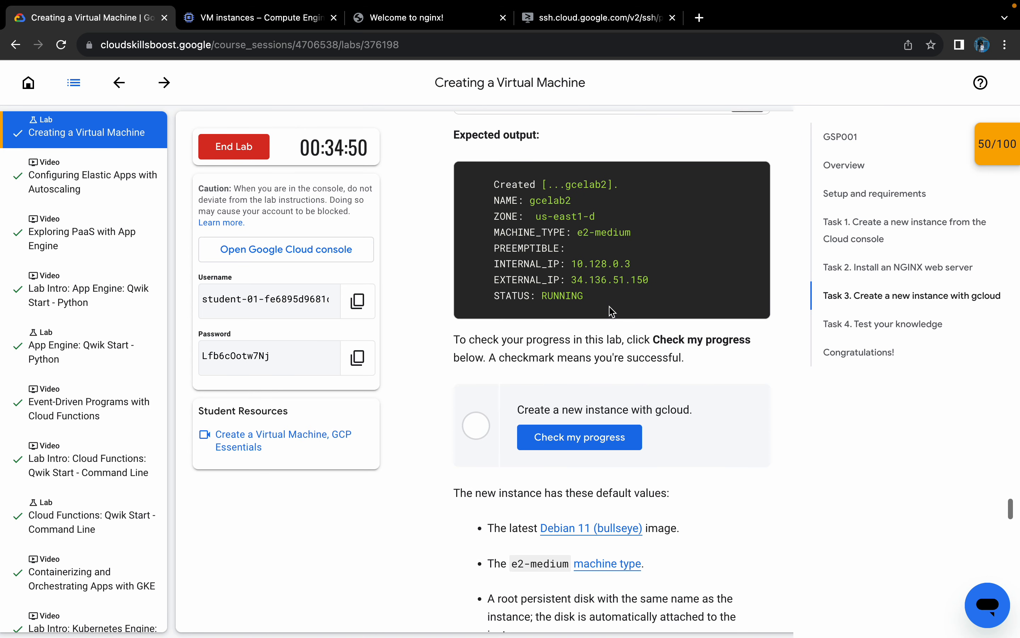
{"action": "left_click", "coordinate": [246, 21]}
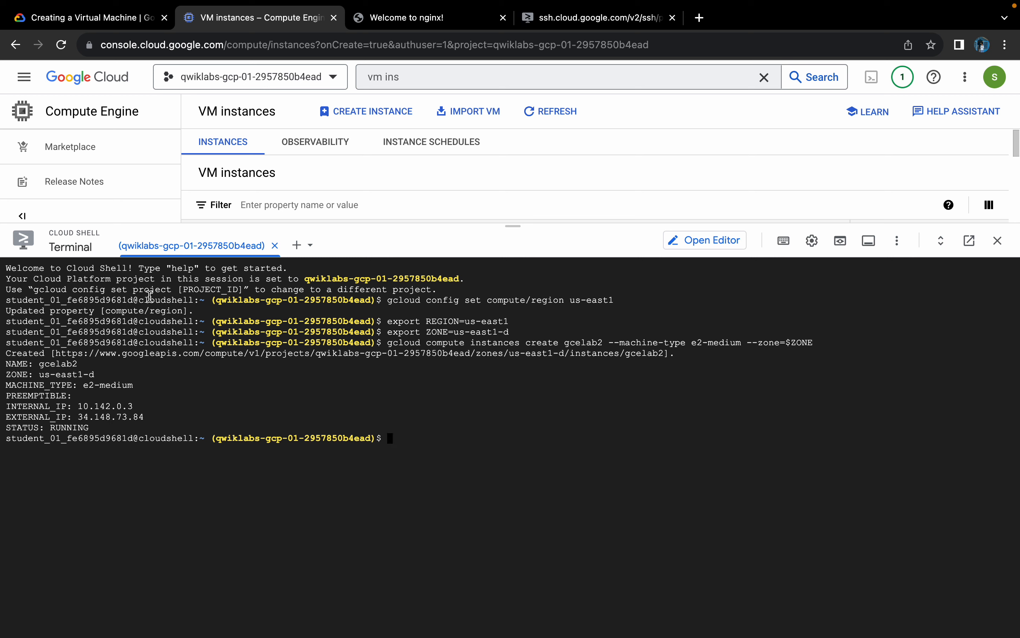
{"action": "left_click", "coordinate": [82, 20]}
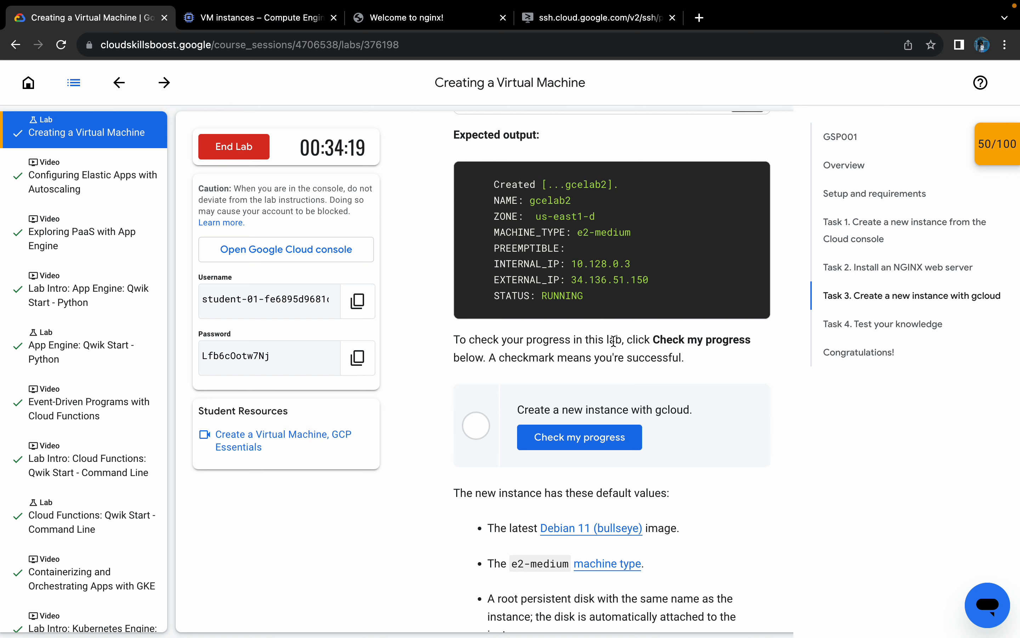
{"action": "left_click", "coordinate": [607, 438]}
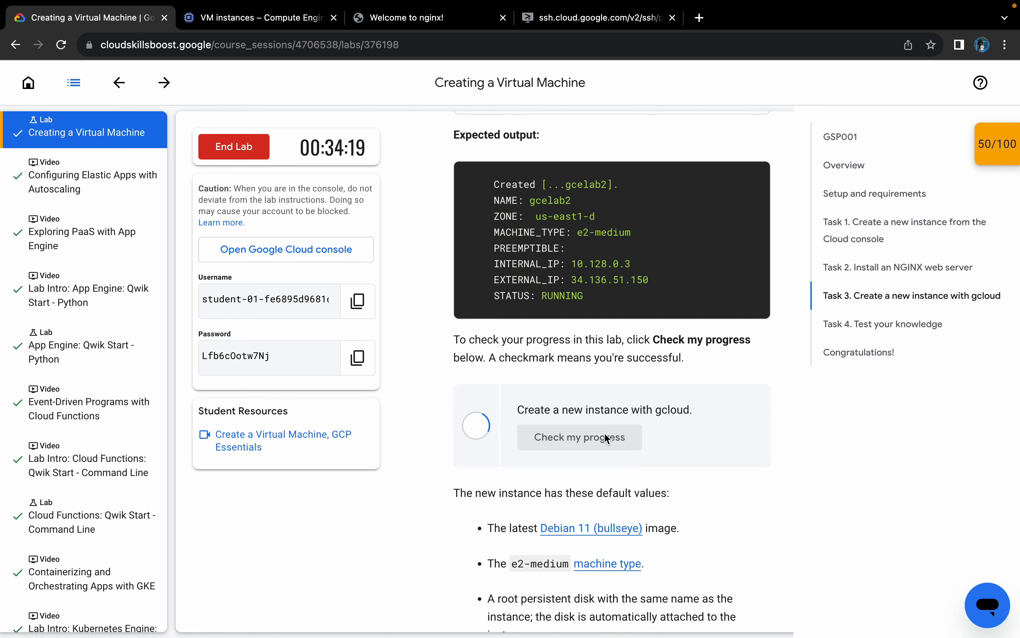
Step: Copy the command for viewing all instance defaults from Task 3 and run gcloud compute instances create --help in Cloud Shell
{"action": "scroll", "coordinate": [605, 436], "scroll_direction": "down", "scroll_amount": 4}
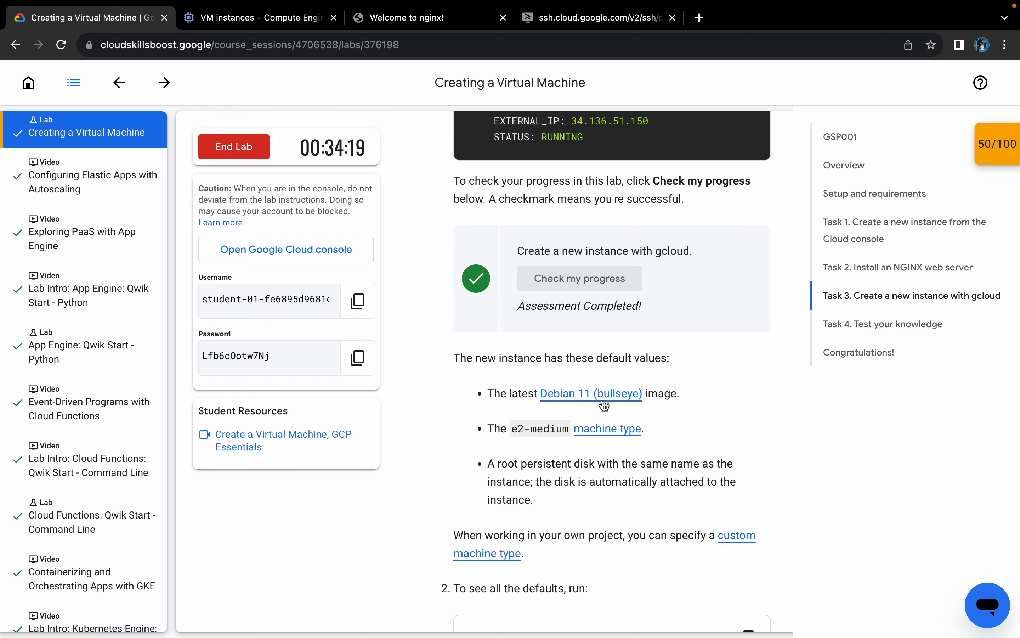
{"action": "scroll", "coordinate": [523, 415], "scroll_direction": "down", "scroll_amount": 3}
{"action": "scroll", "coordinate": [524, 396], "scroll_direction": "down", "scroll_amount": 5}
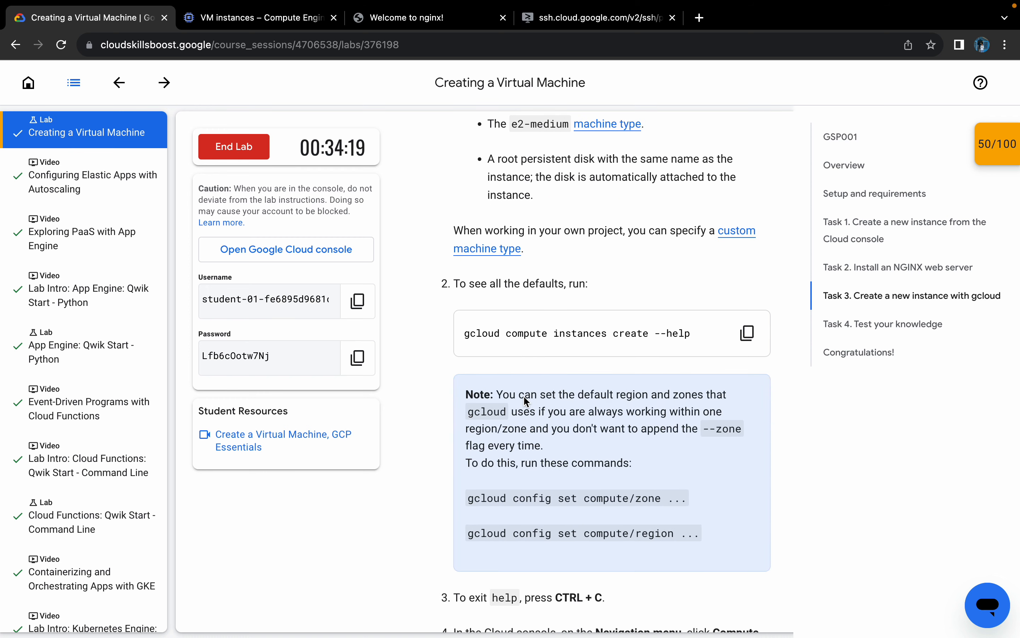
{"action": "scroll", "coordinate": [524, 396], "scroll_direction": "down", "scroll_amount": 3}
{"action": "left_click", "coordinate": [747, 220]}
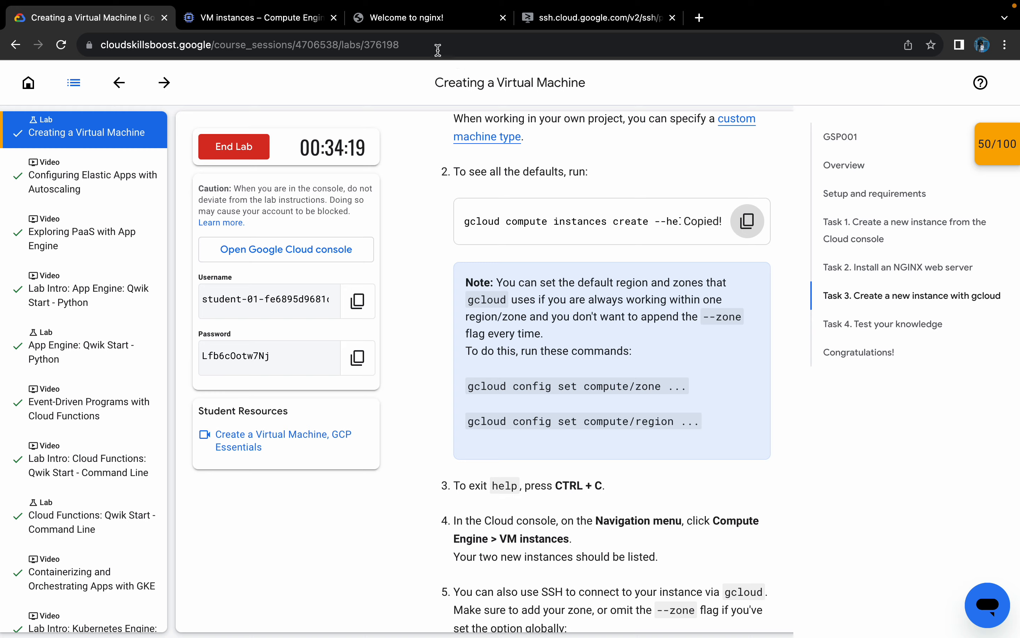
{"action": "left_click", "coordinate": [277, 15]}
{"action": "key", "text": "super+v"}
{"action": "key", "text": "Return"}
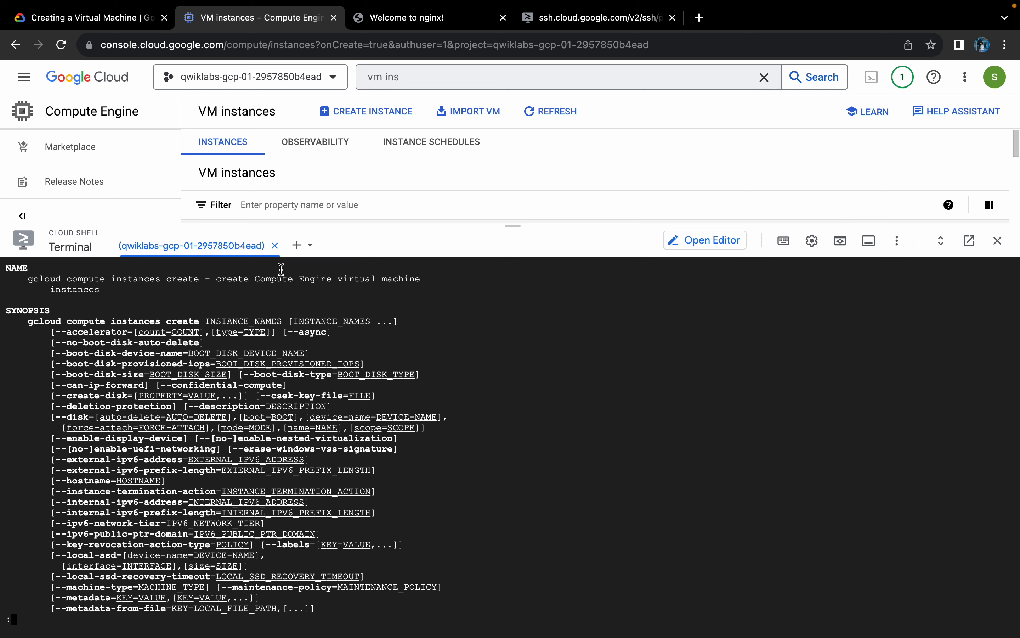
Step: Exit the help output, copy the lab's SSH command and run gcloud compute ssh gcelab2 --zone=$ZONE in Cloud Shell
{"action": "key", "text": "ctrl+c"}
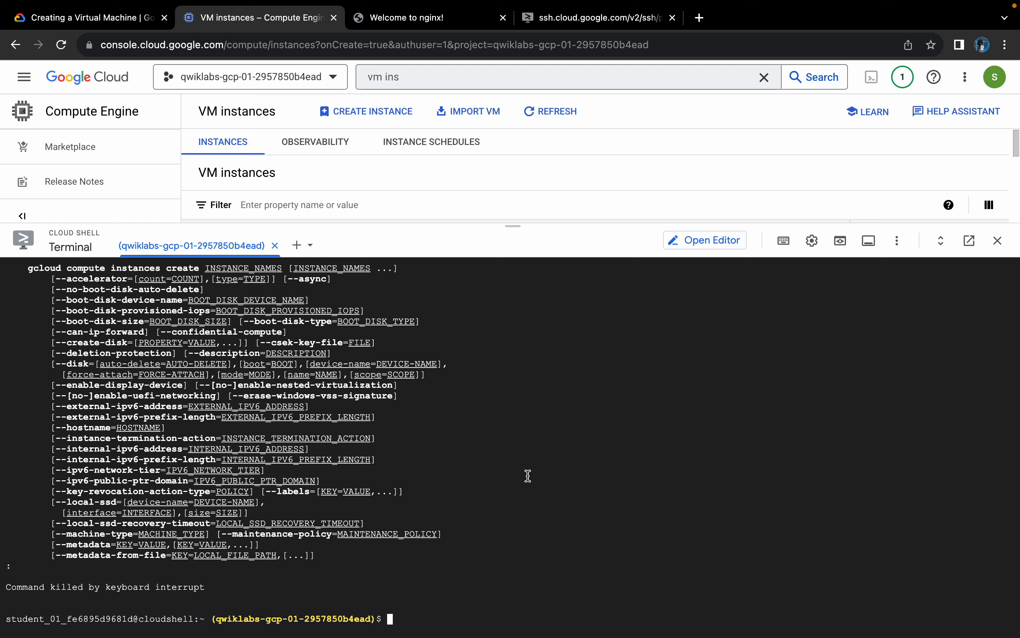
{"action": "left_click", "coordinate": [93, 17]}
{"action": "scroll", "coordinate": [473, 301], "scroll_direction": "down", "scroll_amount": 8}
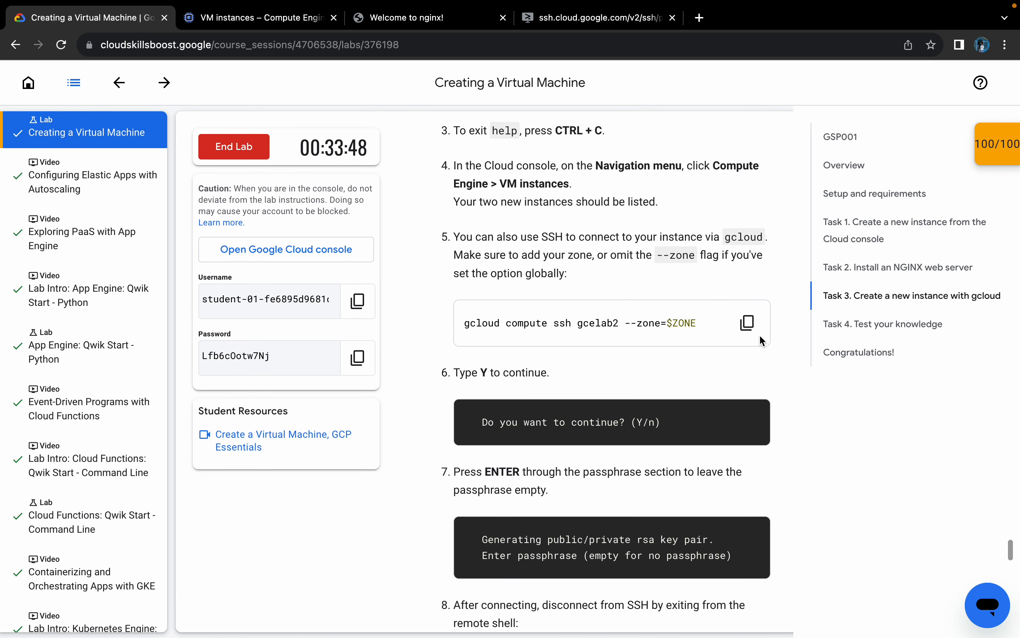
{"action": "left_click", "coordinate": [748, 322]}
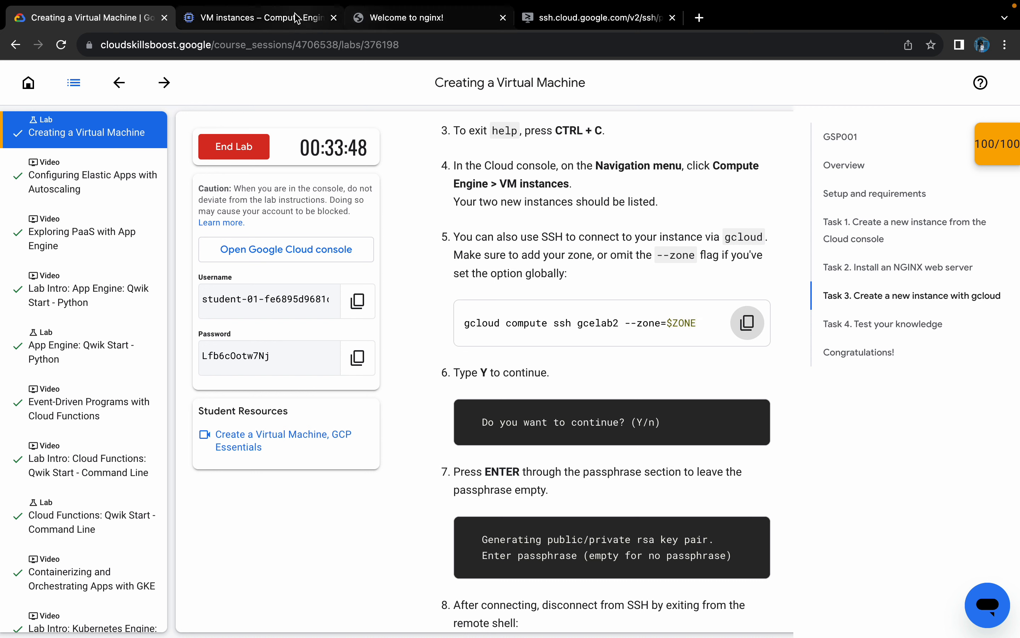
{"action": "left_click", "coordinate": [283, 16]}
{"action": "key", "text": "super+v"}
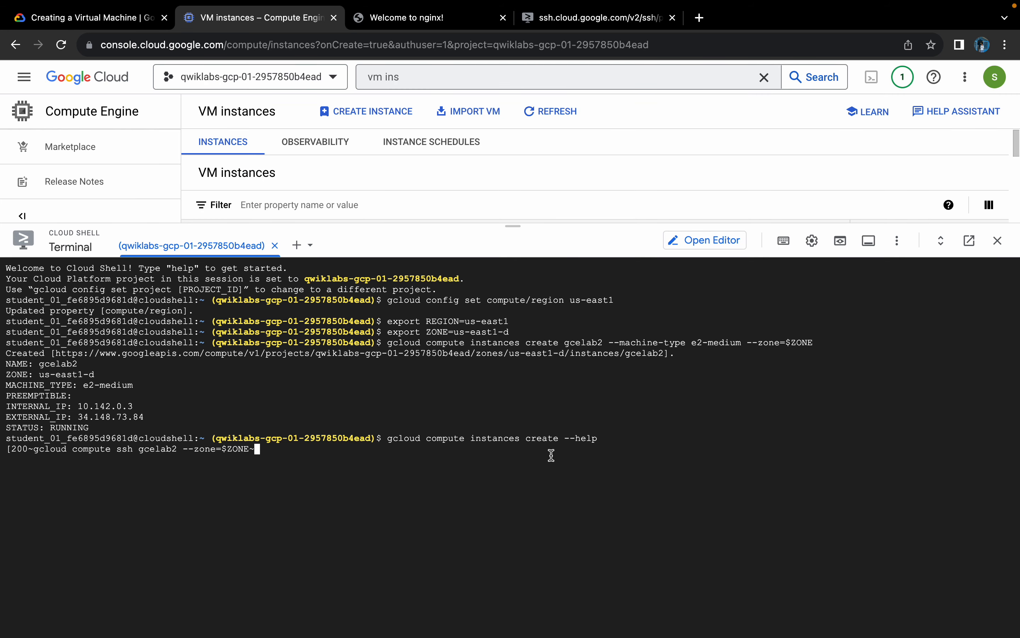
{"action": "key", "text": "Return"}
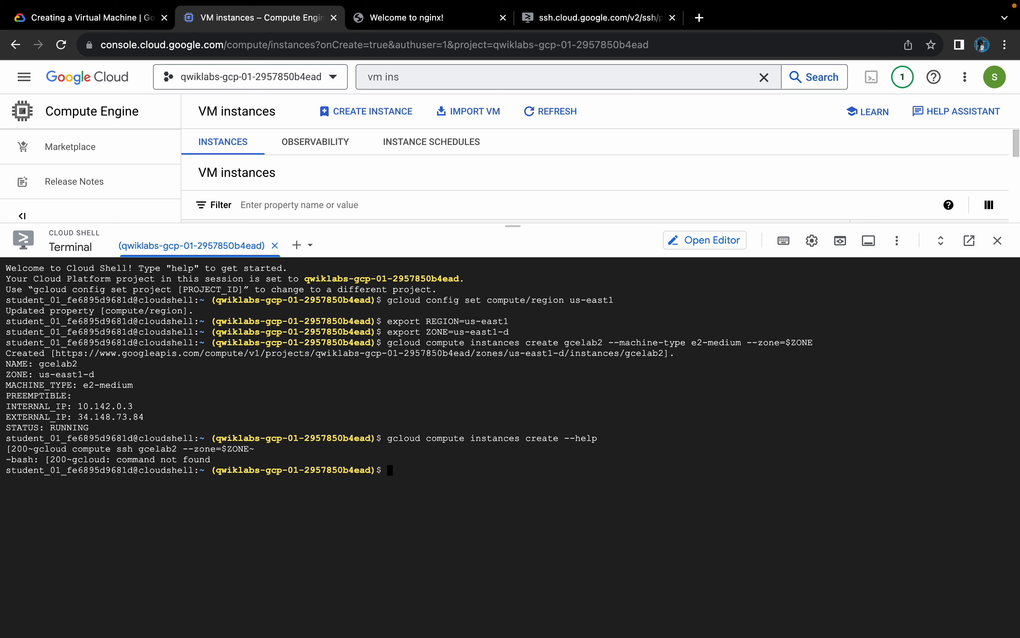
{"action": "key", "text": "super+v"}
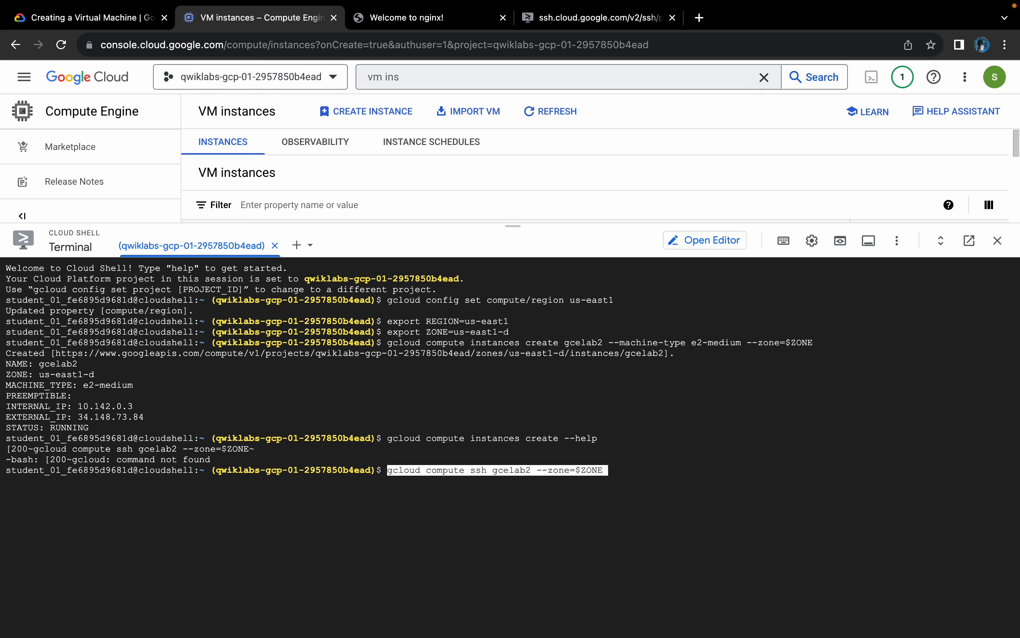
{"action": "key", "text": "Return"}
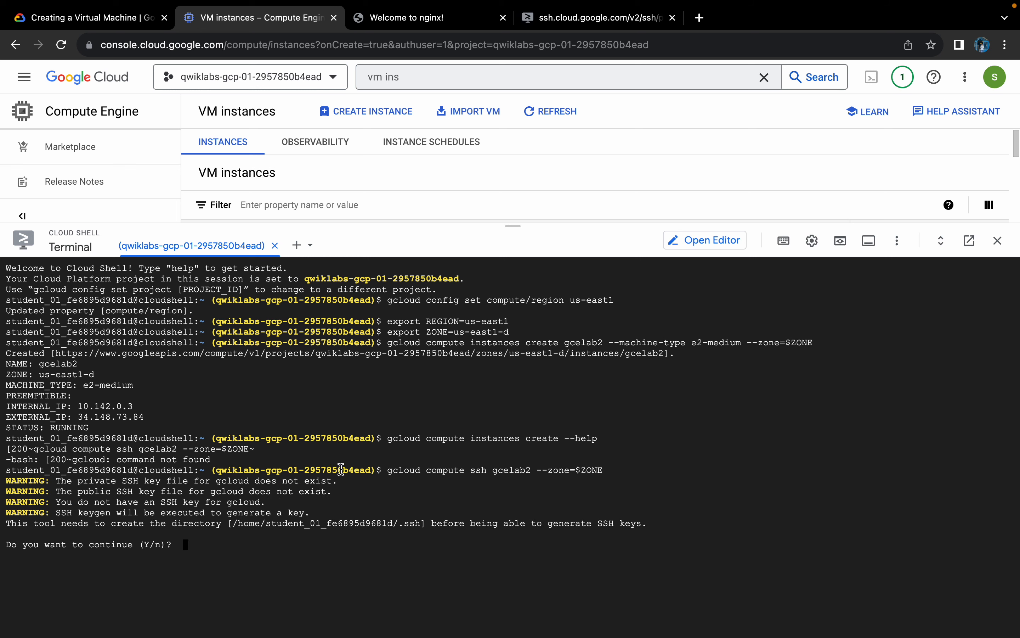
Step: Answer Y to continue with SSH key generation and leave the passphrase and its confirmation empty
{"action": "type", "text": "Y"}
{"action": "key", "text": "Return"}
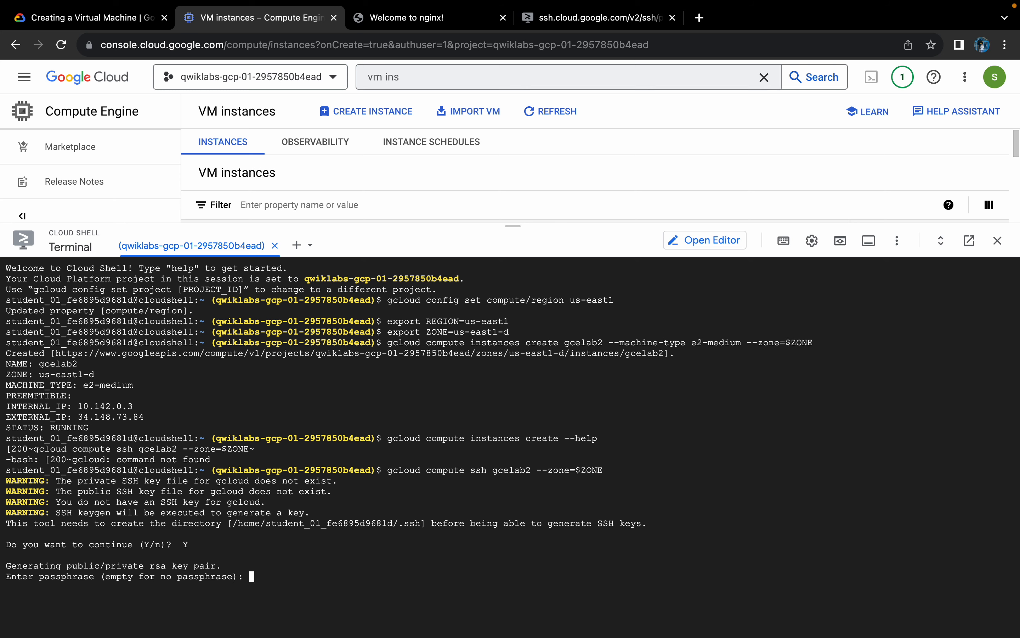
{"action": "key", "text": "Return"}
{"action": "key", "text": "Return"}
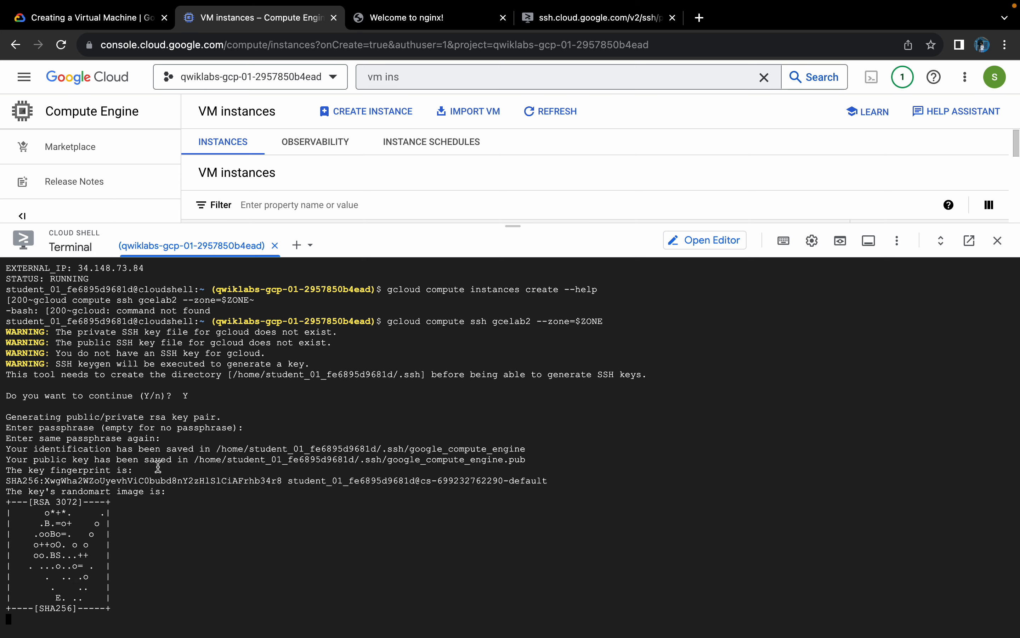
Step: Consult the lab's instruction for disconnecting from SSH and run exit in the gcelab2 remote shell
{"action": "left_click", "coordinate": [91, 17]}
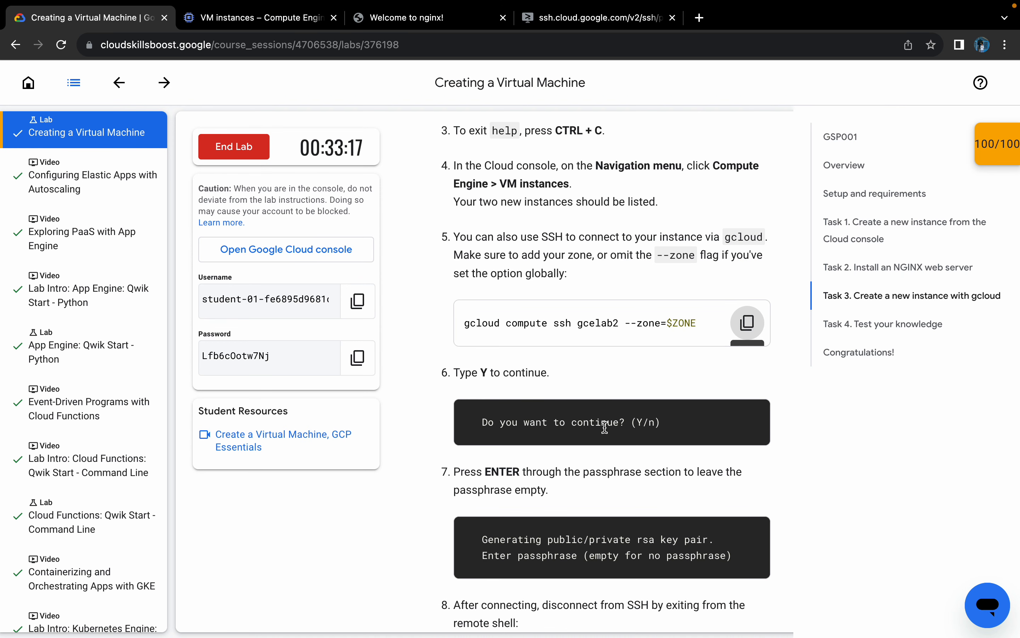
{"action": "scroll", "coordinate": [605, 427], "scroll_direction": "down", "scroll_amount": 8}
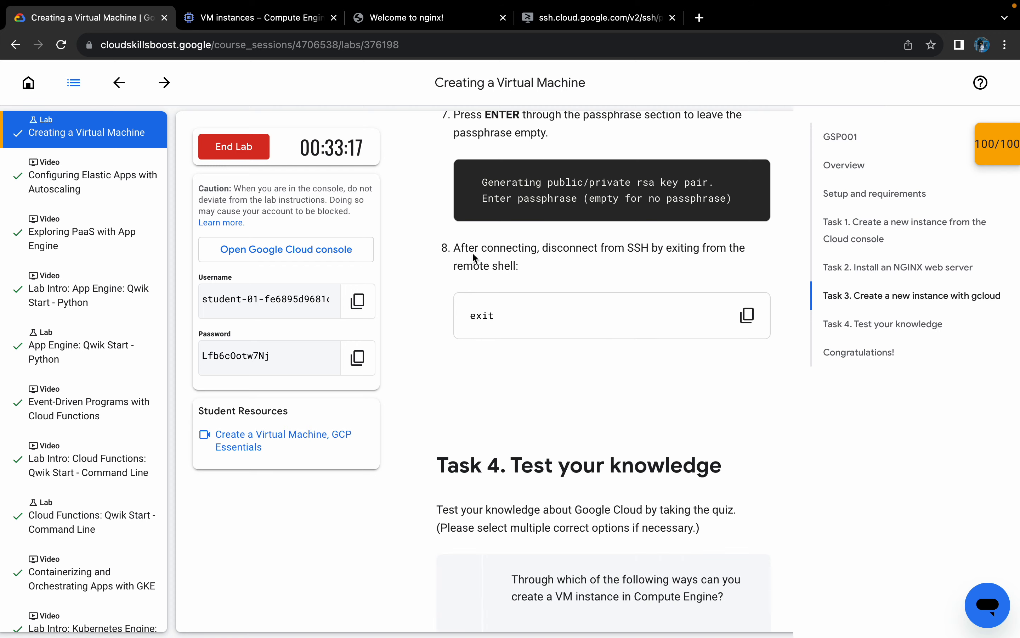
{"action": "left_click", "coordinate": [249, 18]}
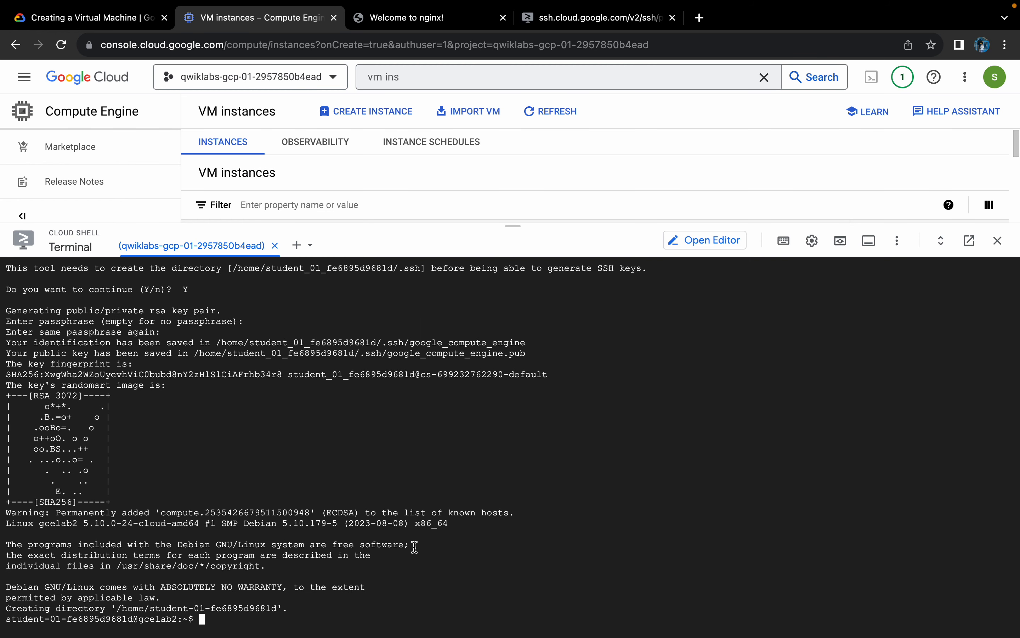
{"action": "type", "text": "exit"}
{"action": "key", "text": "Return"}
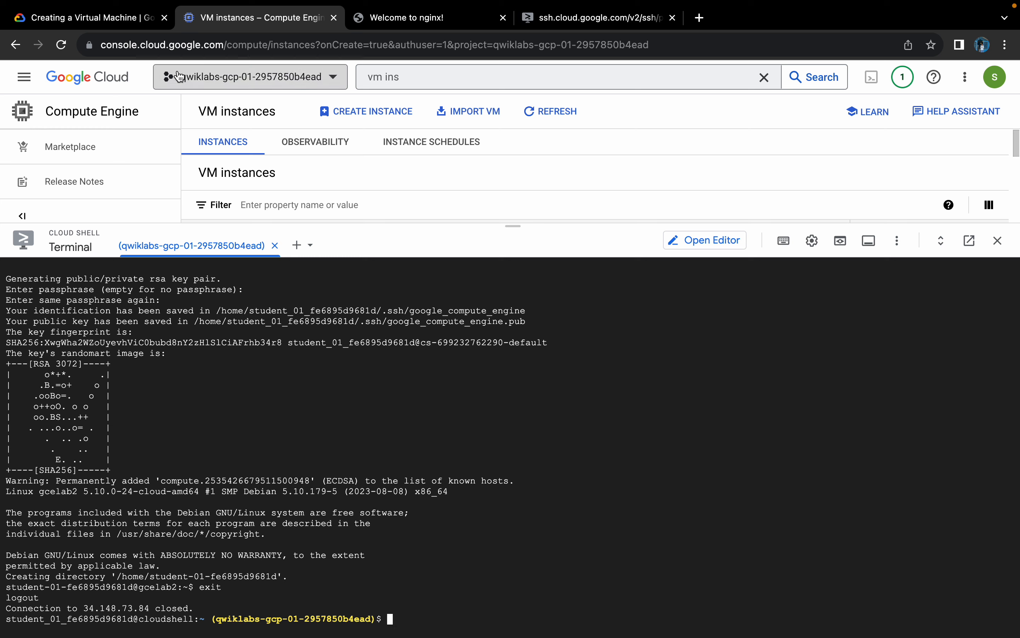
Step: Return to the lab page, end the Creating a Virtual Machine lab and submit the confirmation
{"action": "left_click", "coordinate": [107, 18]}
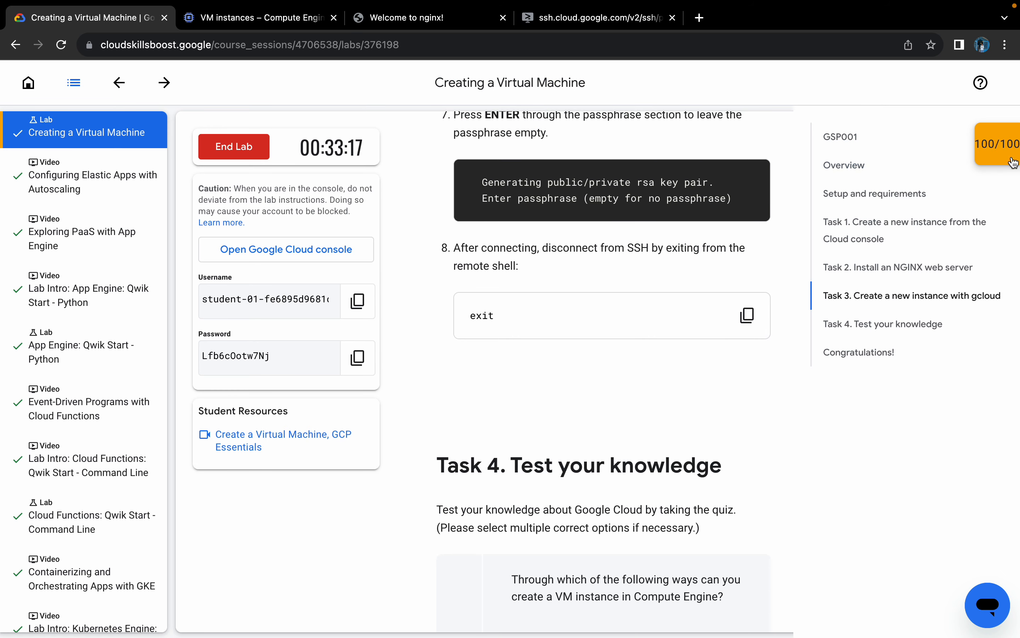
{"action": "scroll", "coordinate": [578, 335], "scroll_direction": "up", "scroll_amount": 15}
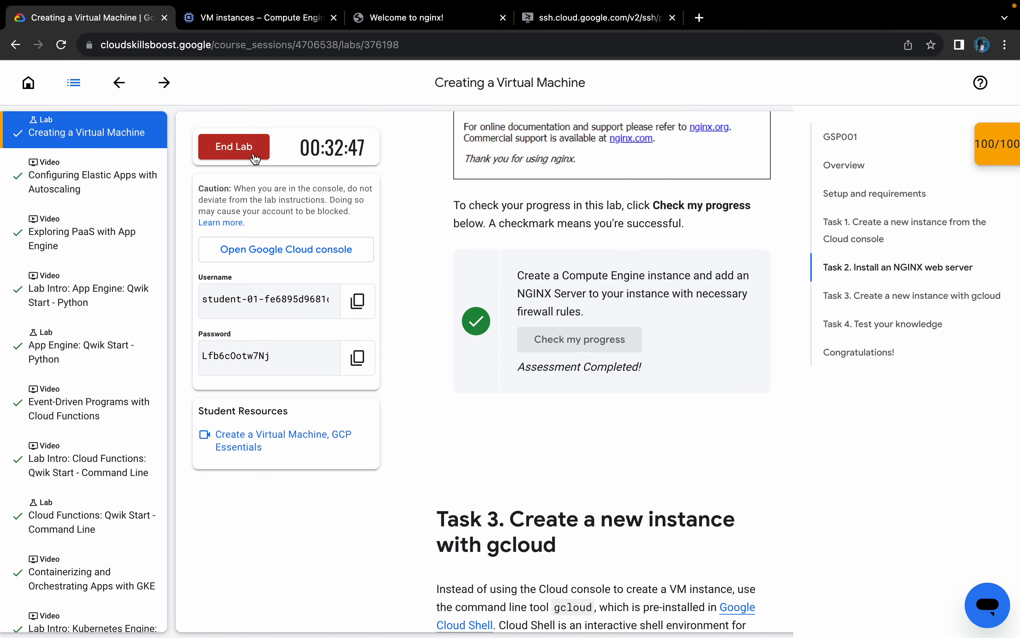
{"action": "left_click", "coordinate": [256, 159]}
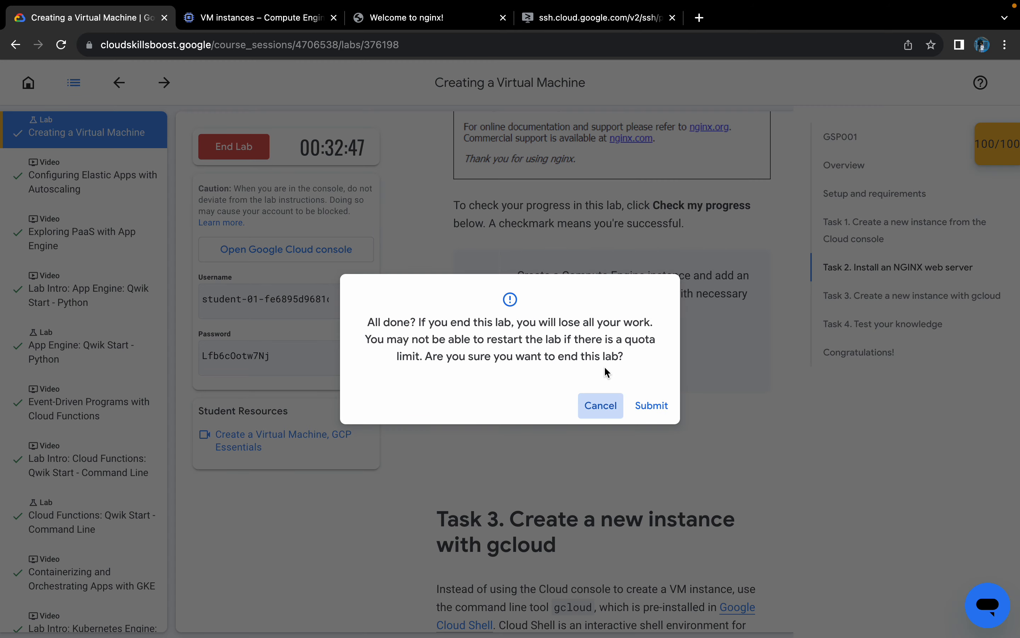
{"action": "left_click", "coordinate": [643, 407]}
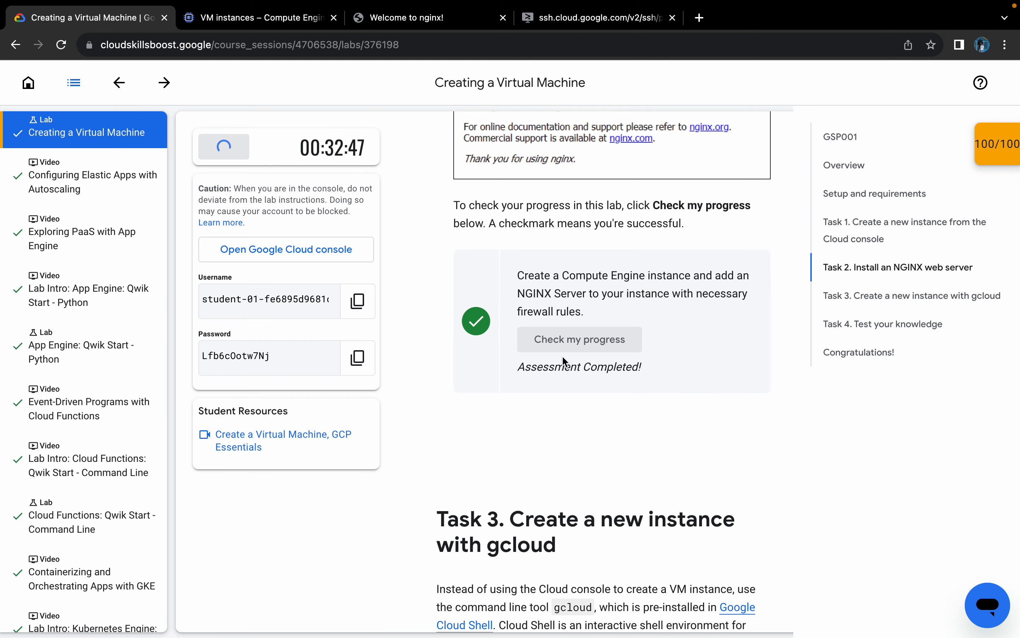